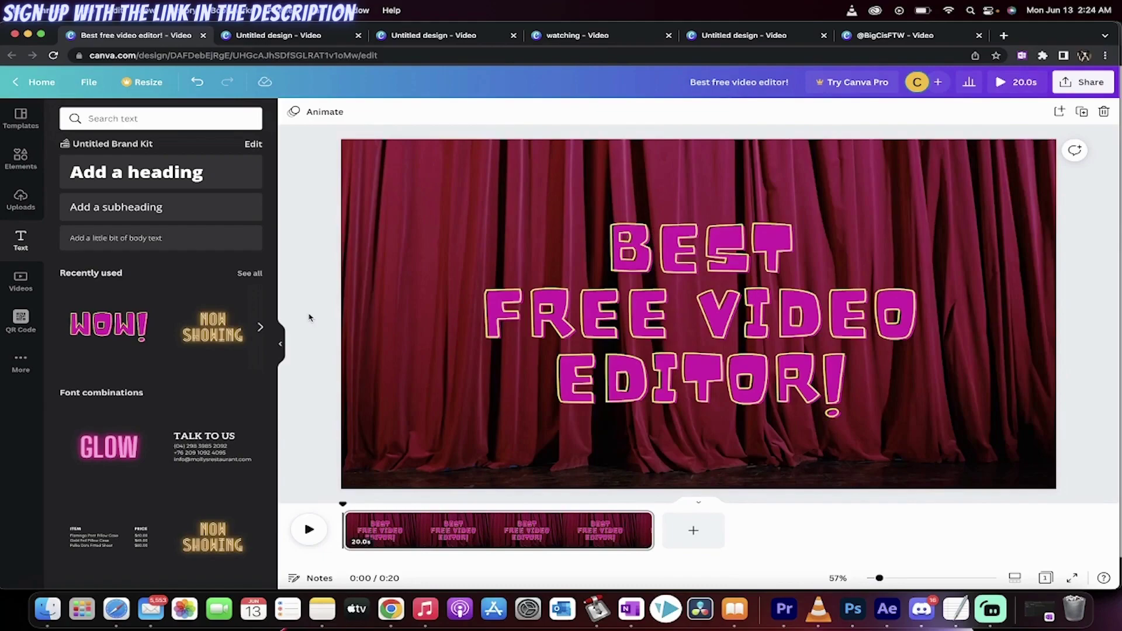
# Play back the "Like & Subscribe" and "Welcome to My Channel" video designs.
pyautogui.click(286, 41)
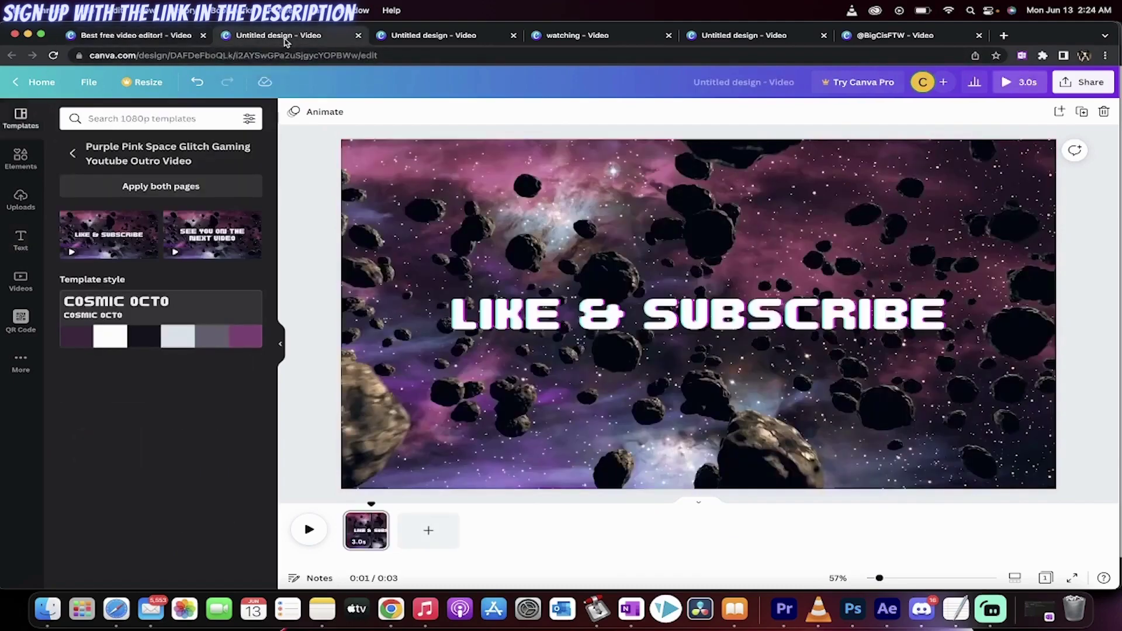
pyautogui.click(308, 529)
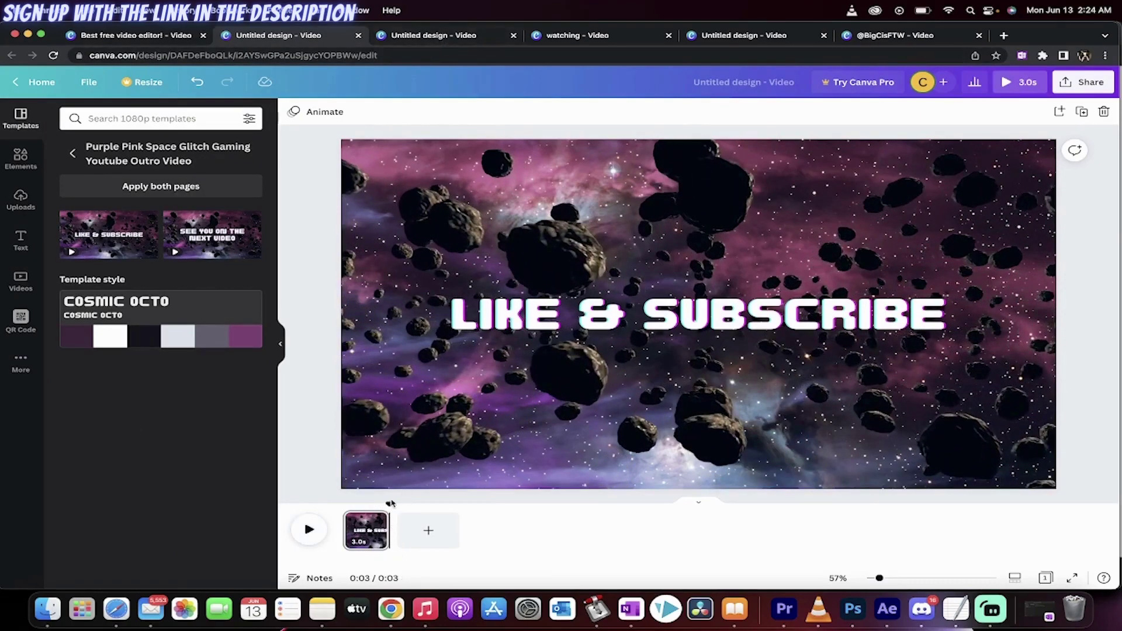
pyautogui.press('space')
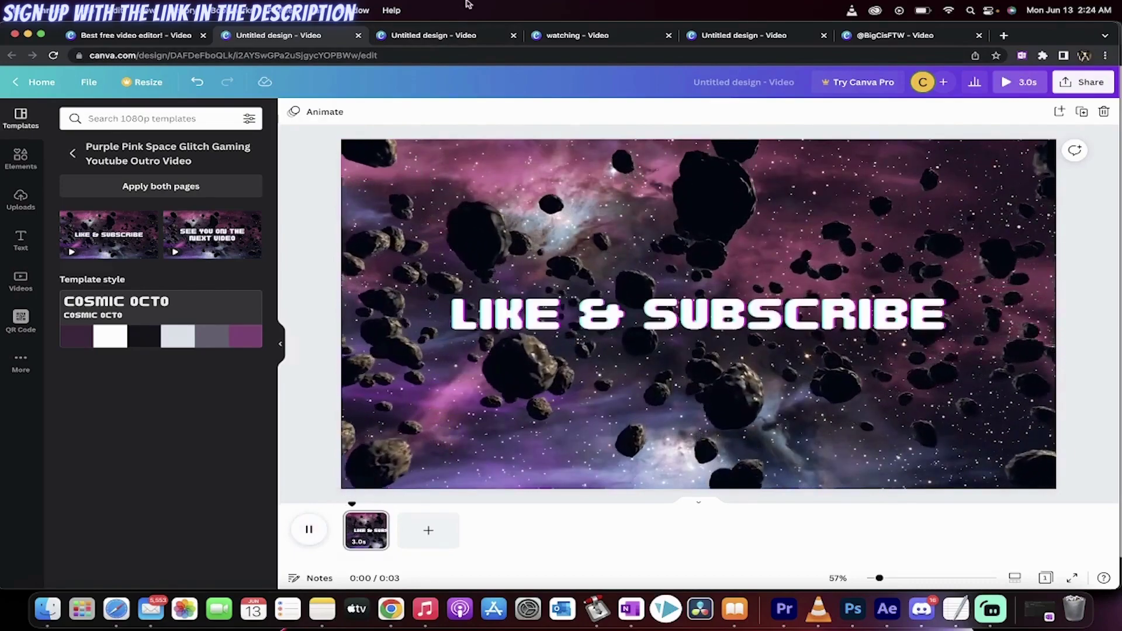
pyautogui.click(426, 35)
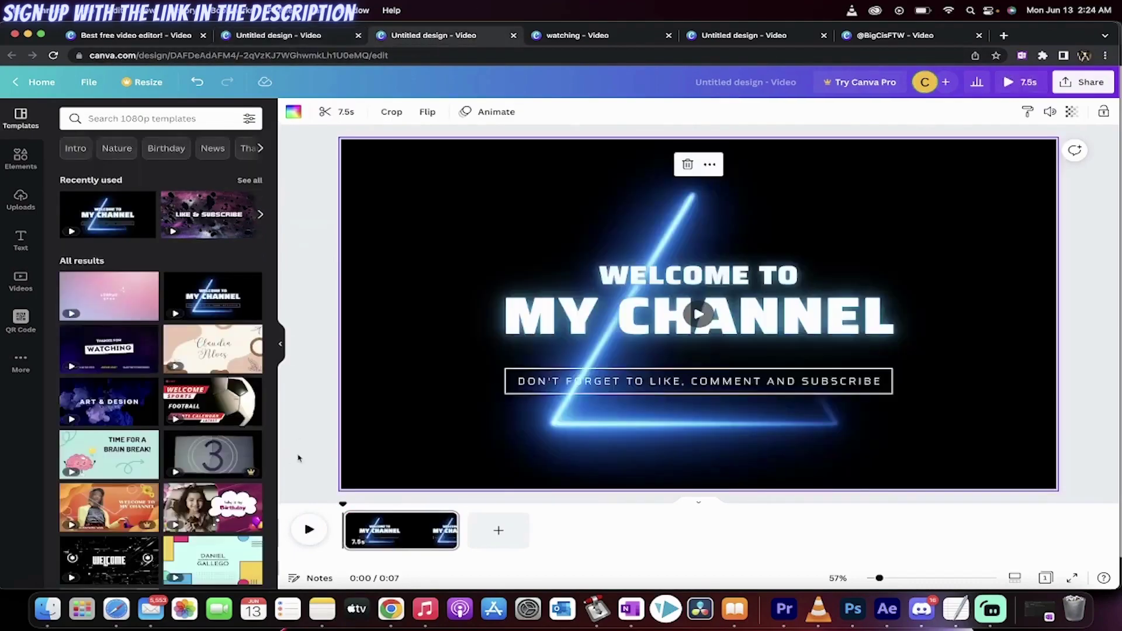
pyautogui.click(309, 529)
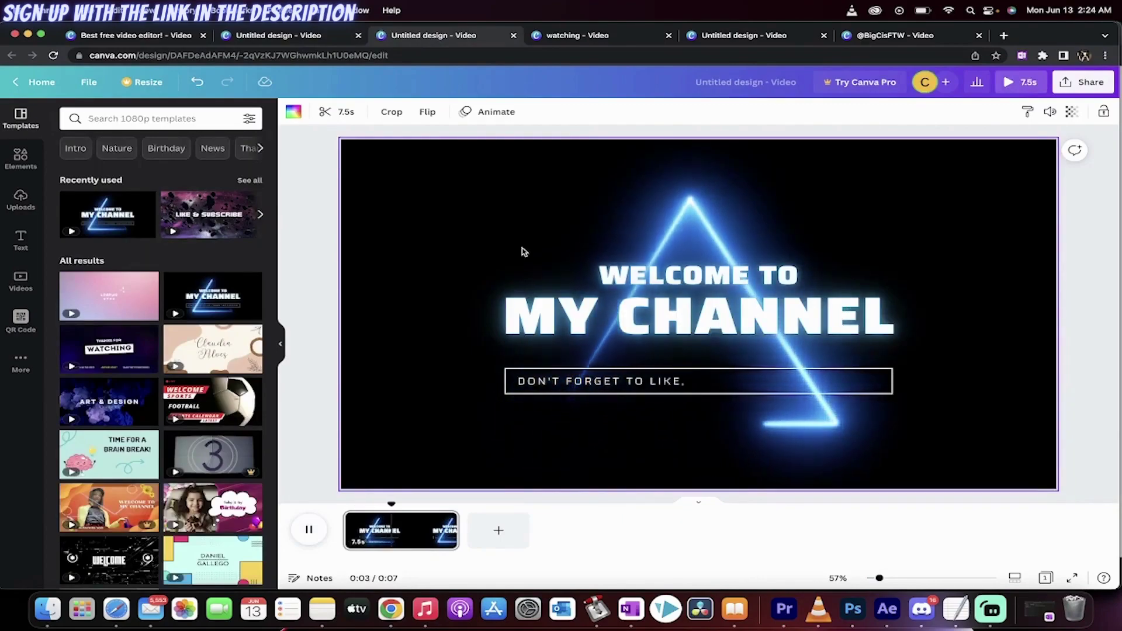
# Preview the "Thanks for Watching", "Press Start" and "Subscribe – New Video Every Week" video designs.
pyautogui.click(586, 36)
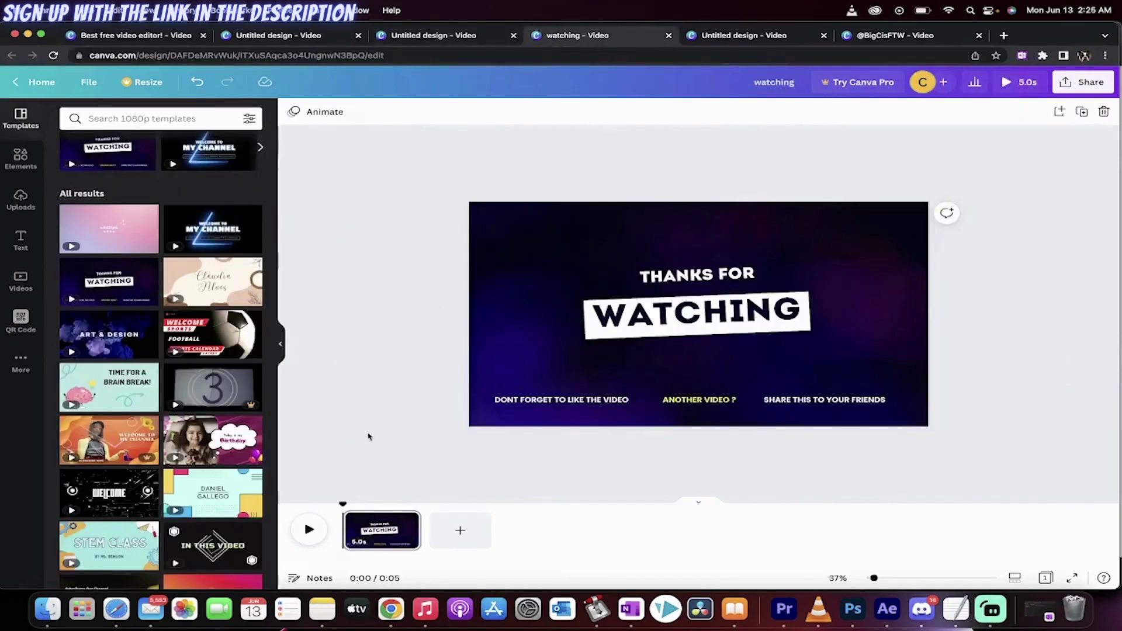
pyautogui.click(320, 534)
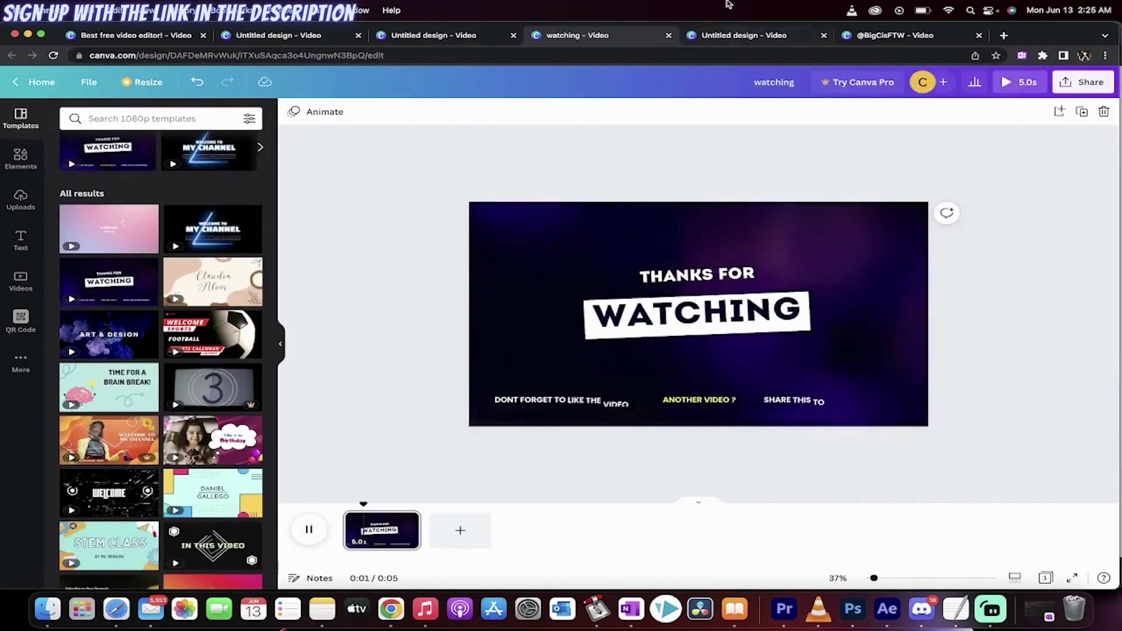
pyautogui.click(731, 36)
pyautogui.click(357, 522)
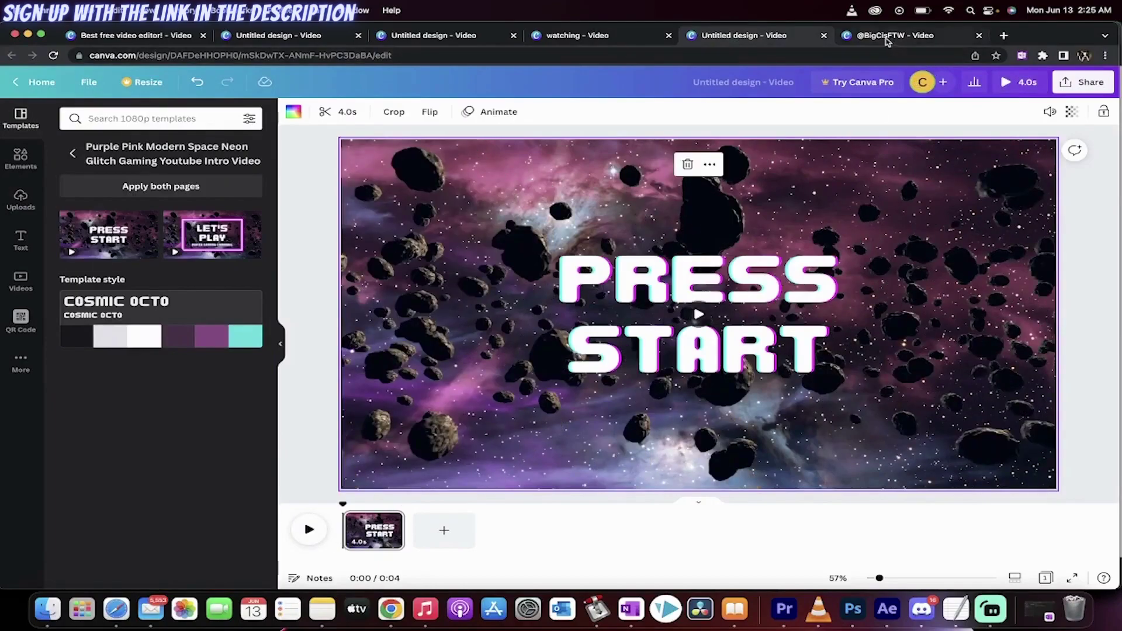
pyautogui.click(886, 38)
pyautogui.click(308, 529)
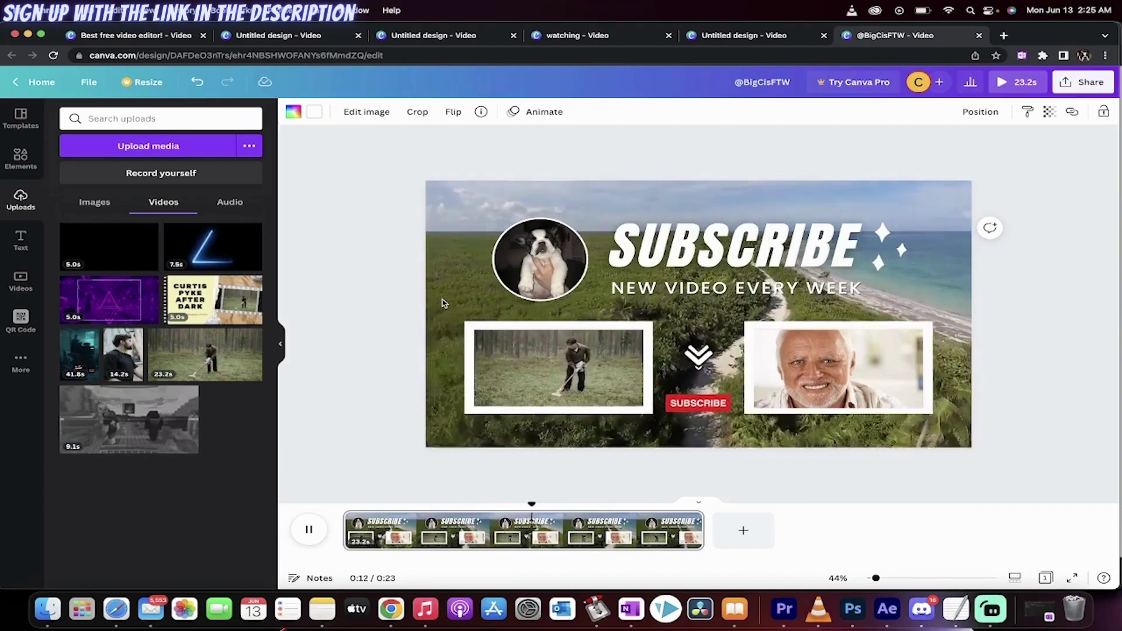
# Return from the "Best free video editor!" design to the home page and create a blank video design.
pyautogui.click(132, 36)
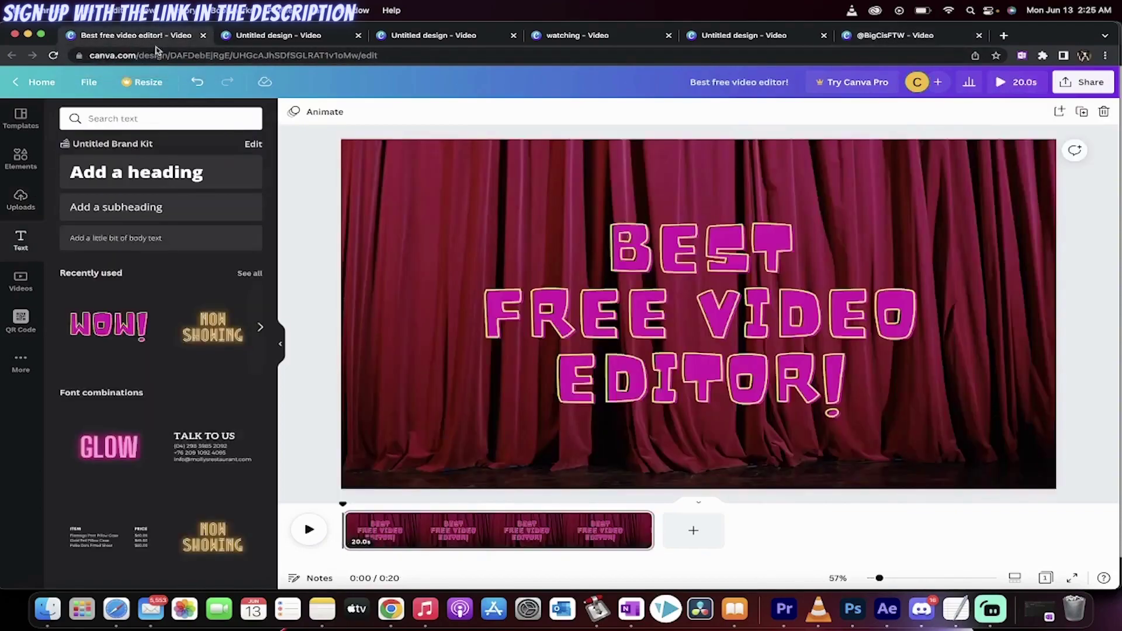
pyautogui.click(42, 84)
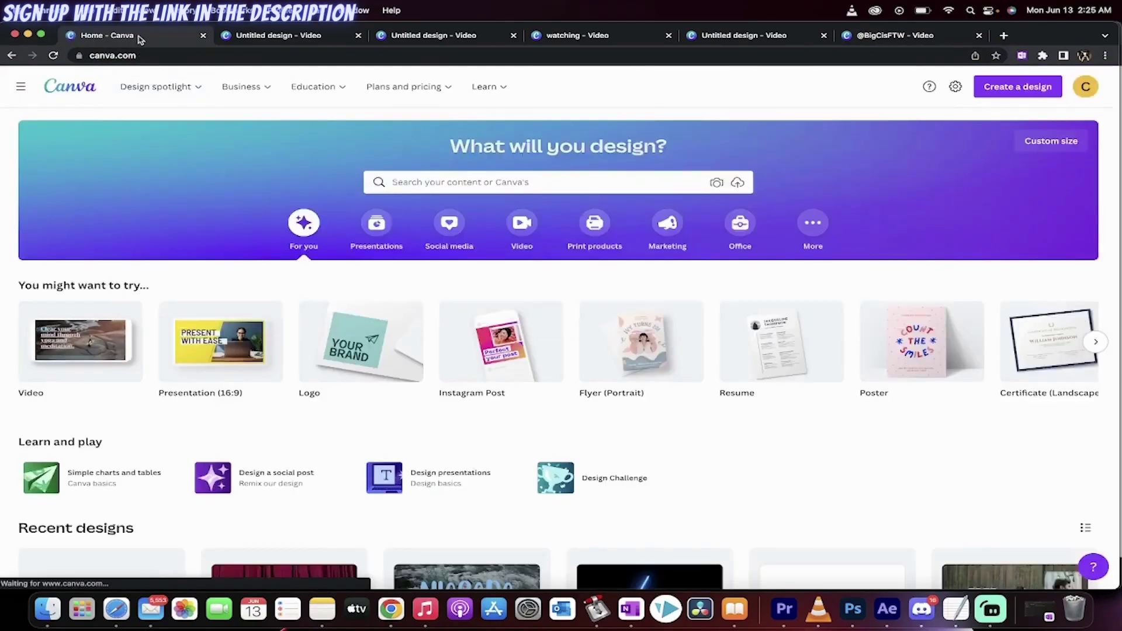
pyautogui.moveTo(73, 329)
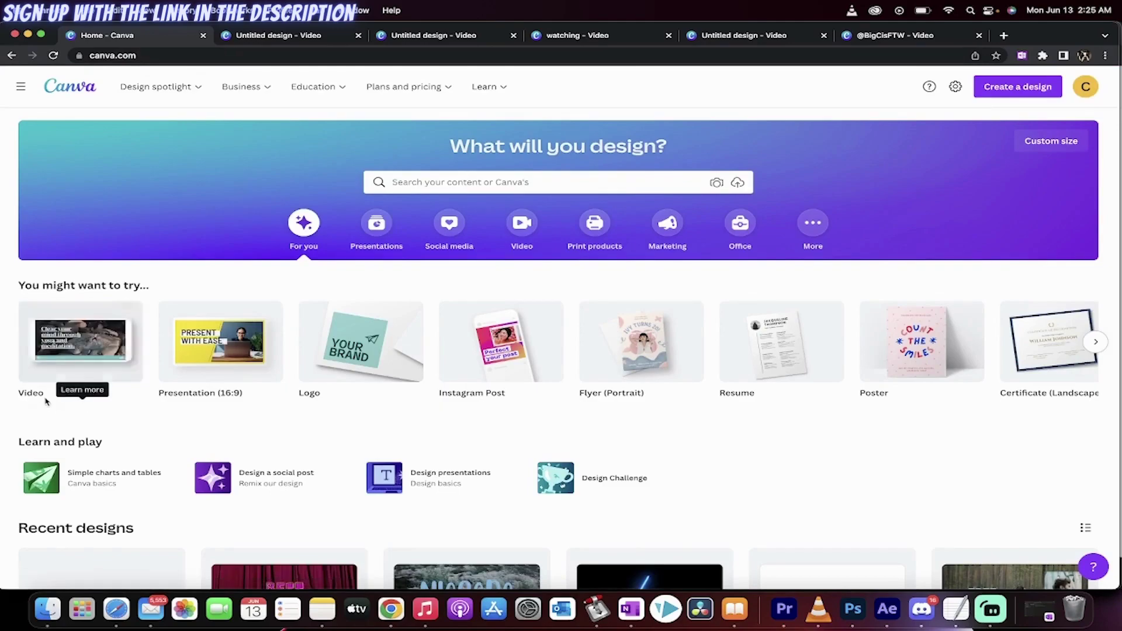
pyautogui.click(77, 347)
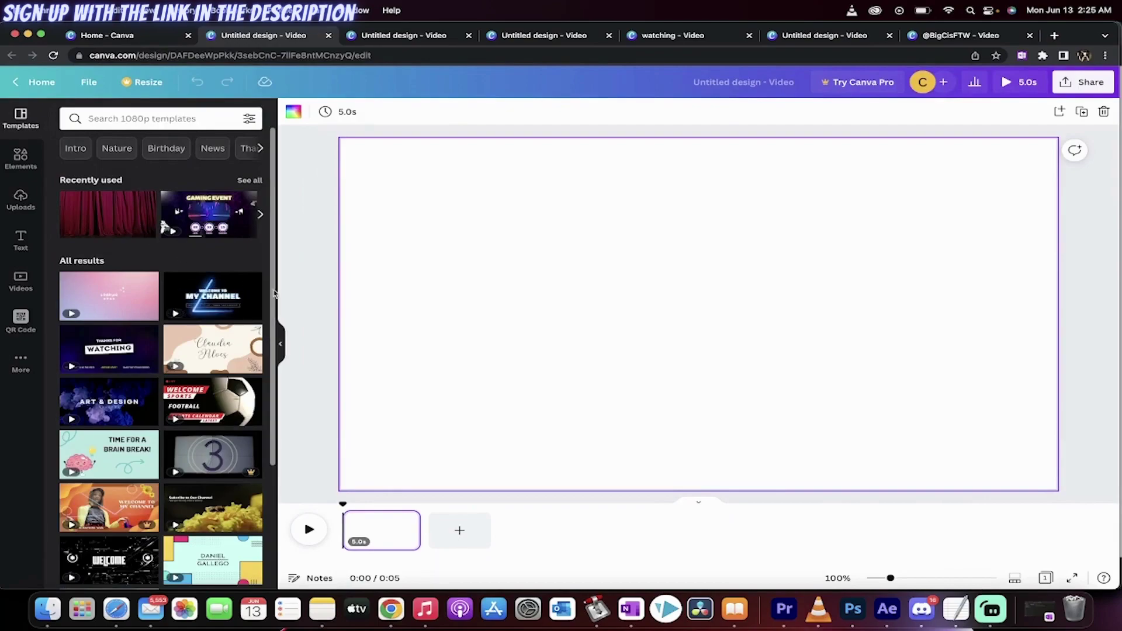
# Browse the video templates and apply the red, white and black "Thanks for watching!" template with the circular portrait.
pyautogui.scroll(-1, 252, 309)
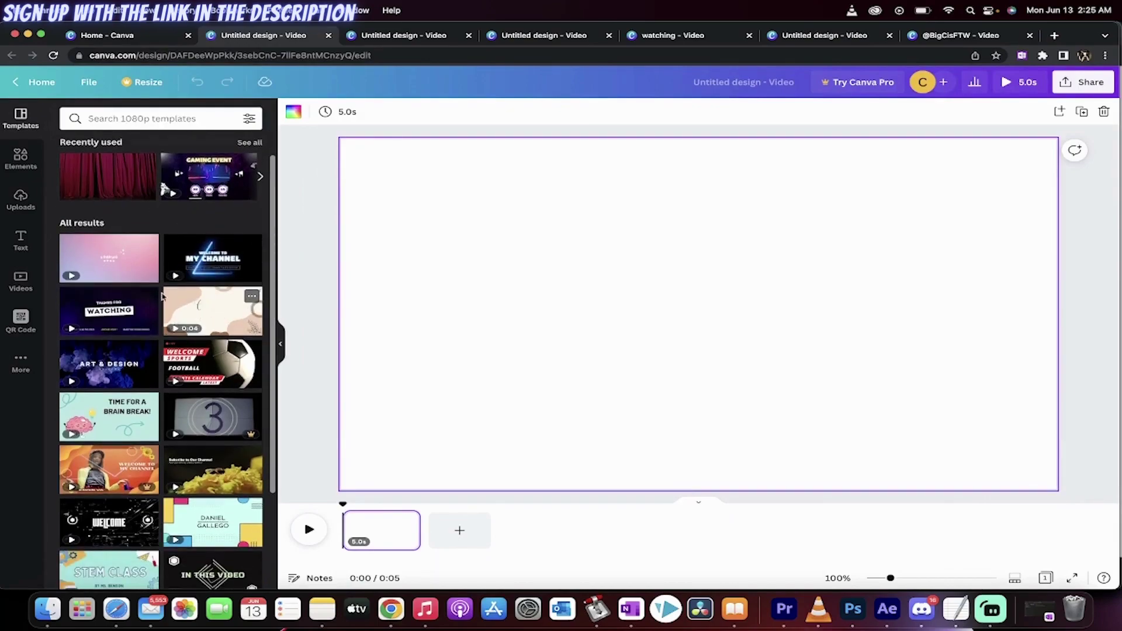
pyautogui.scroll(-1, 162, 296)
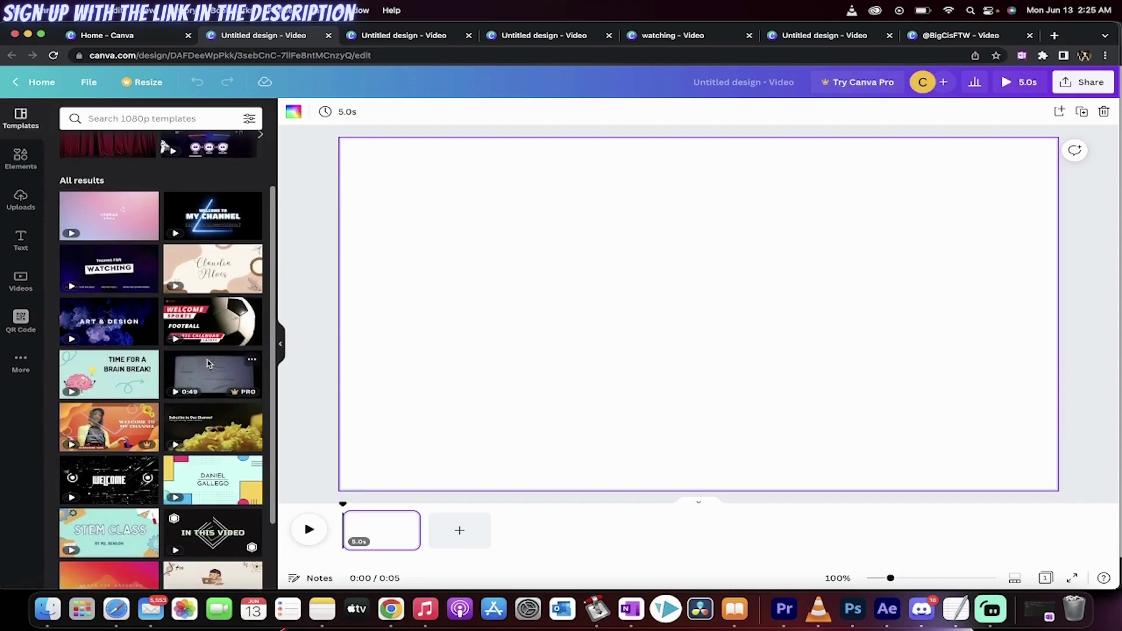
pyautogui.scroll(-1, 209, 363)
pyautogui.scroll(-1, 208, 364)
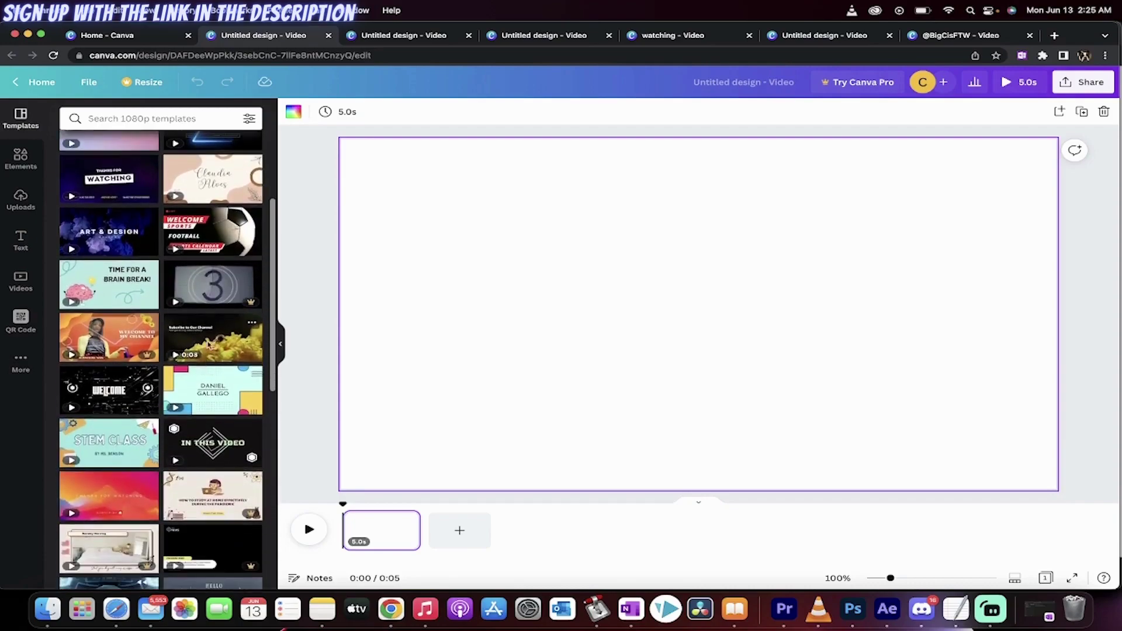
pyautogui.scroll(-2, 210, 353)
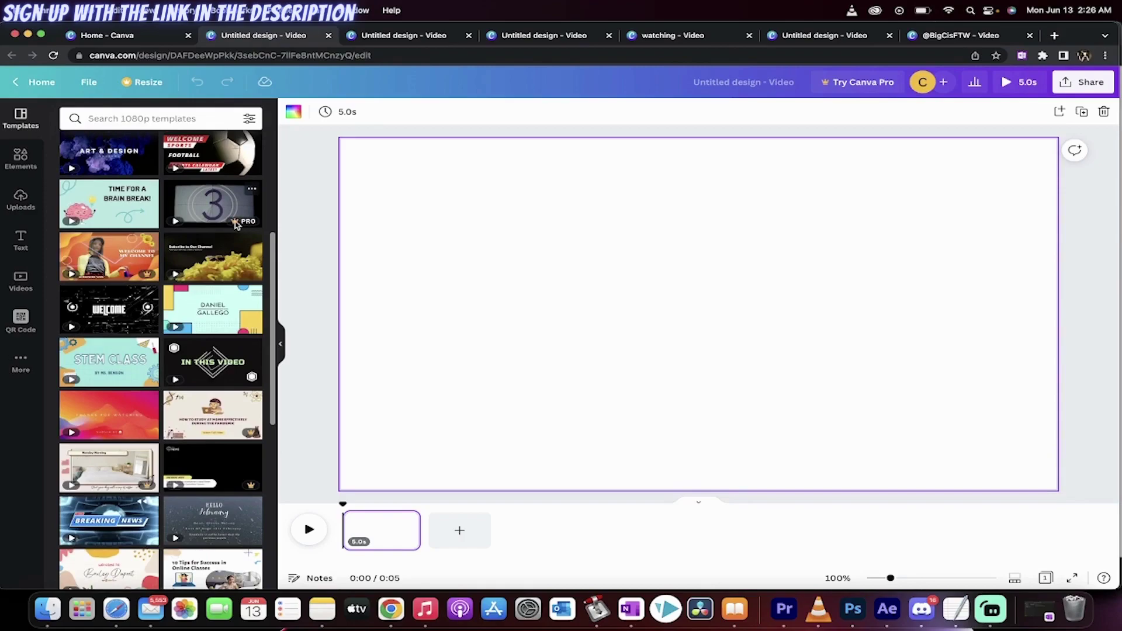
pyautogui.scroll(-5, 198, 362)
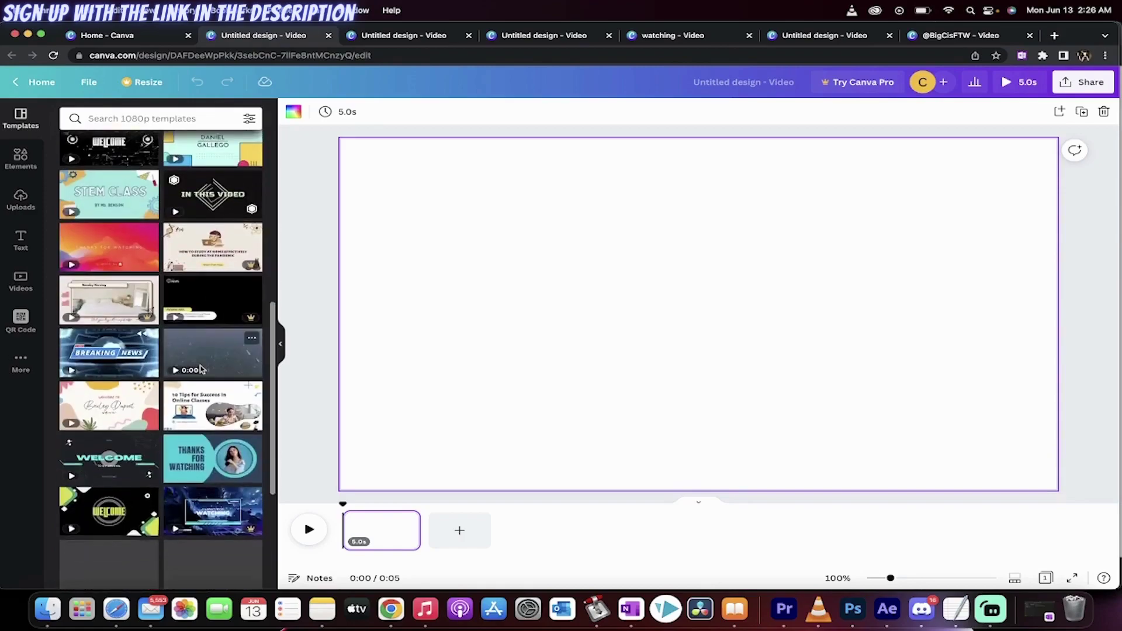
pyautogui.scroll(-4, 201, 368)
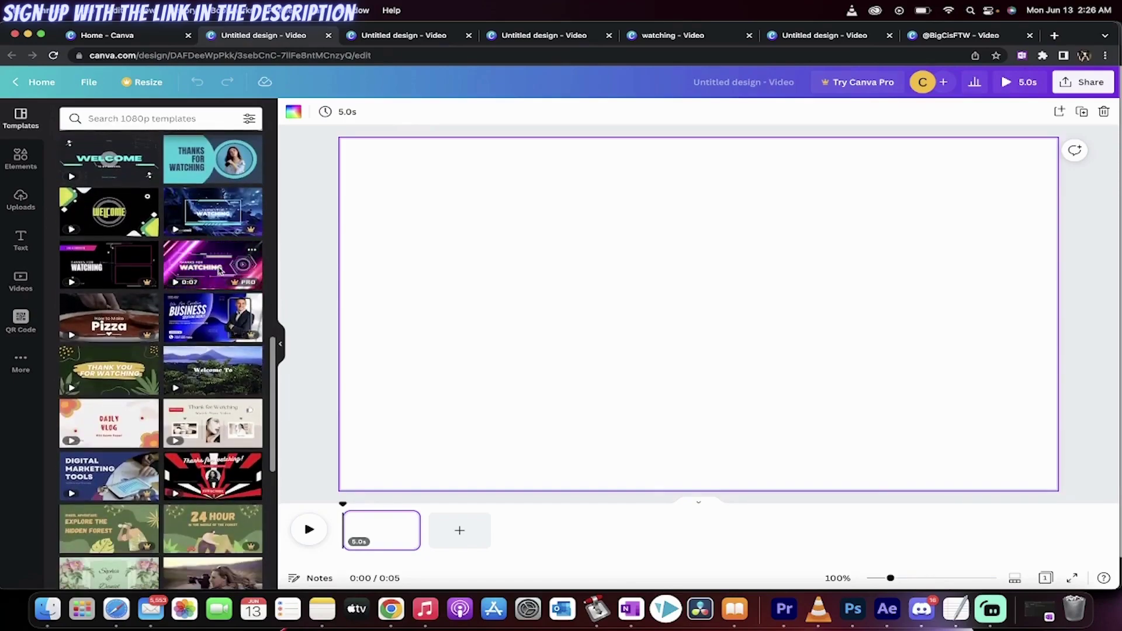
pyautogui.scroll(-2, 210, 338)
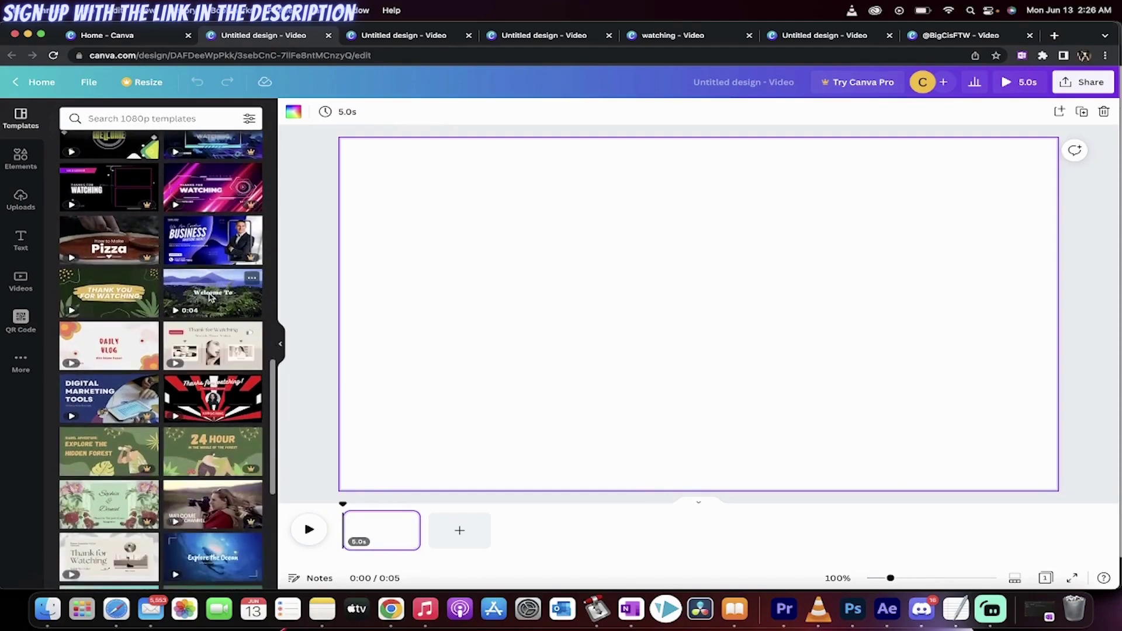
pyautogui.scroll(-2, 199, 412)
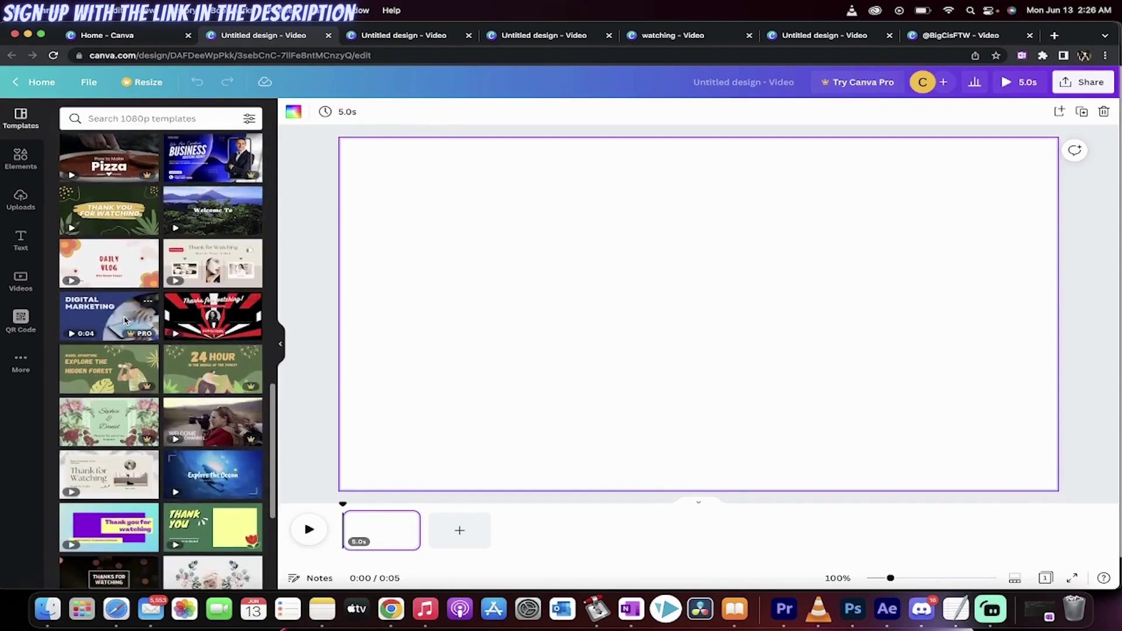
pyautogui.click(201, 318)
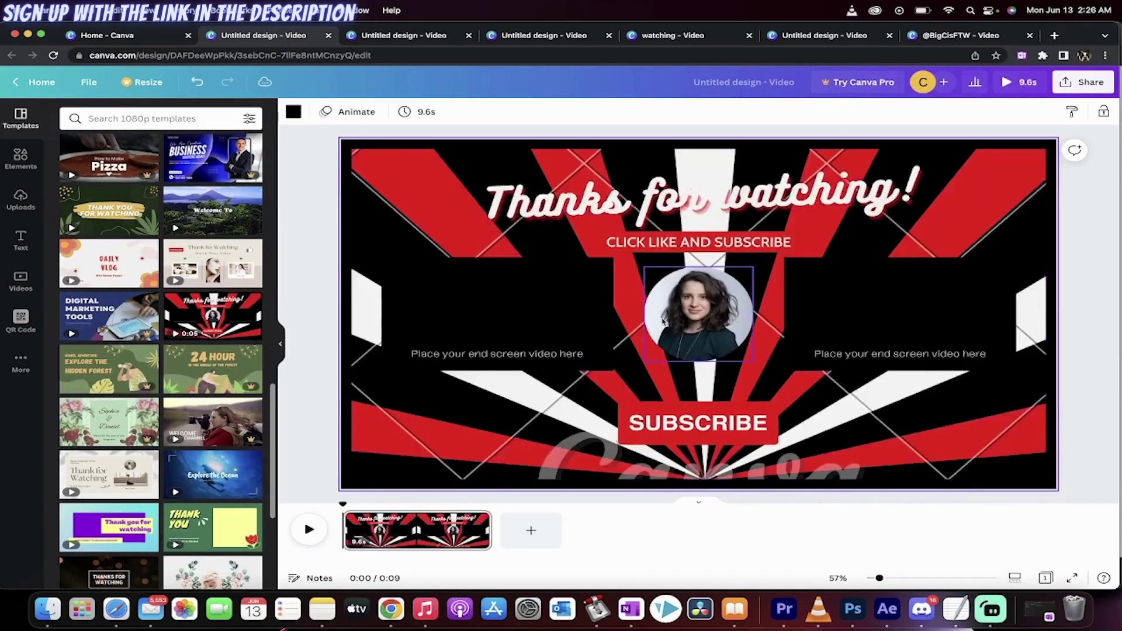
# Inspect the template's portrait, premium striped background and heading, and view the purchase option for removing the background's watermark.
pyautogui.click(697, 334)
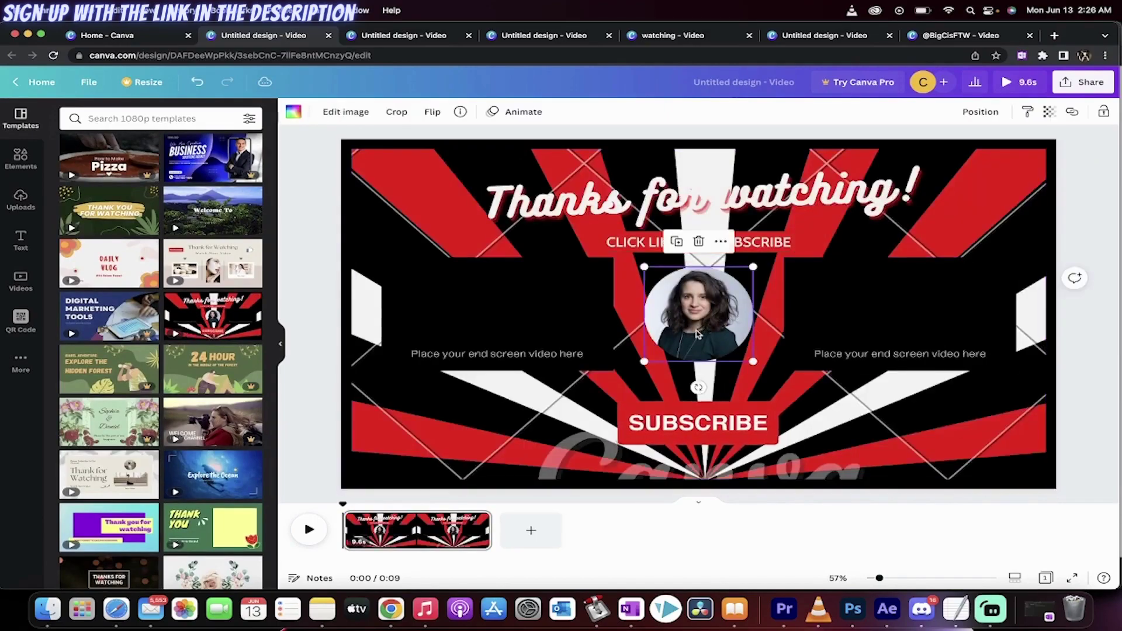
pyautogui.click(570, 465)
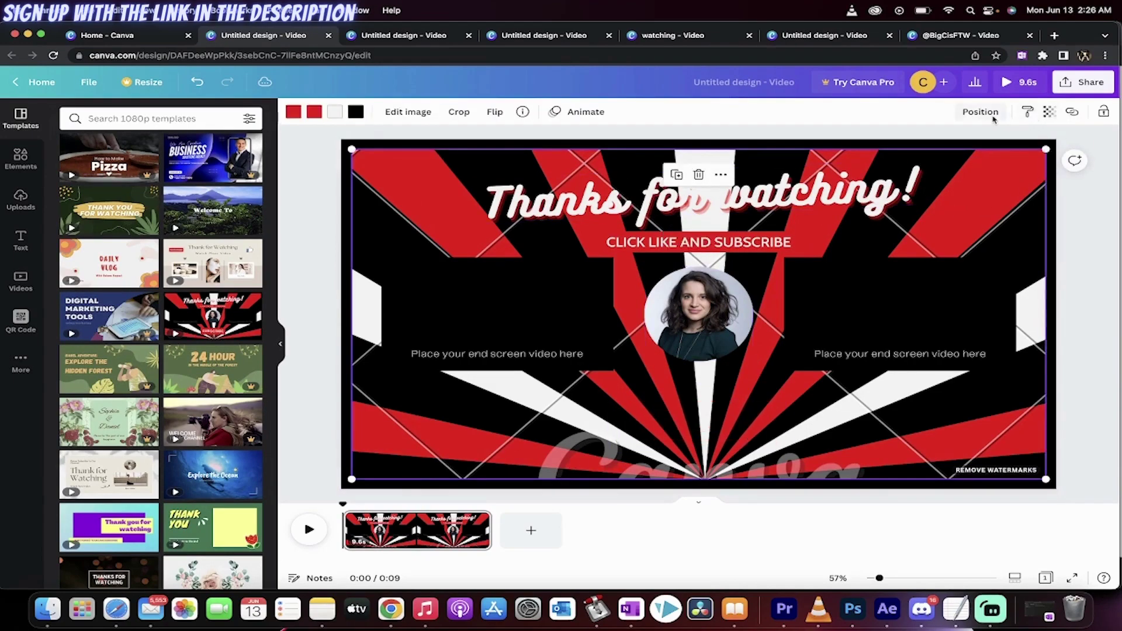
pyautogui.click(1014, 472)
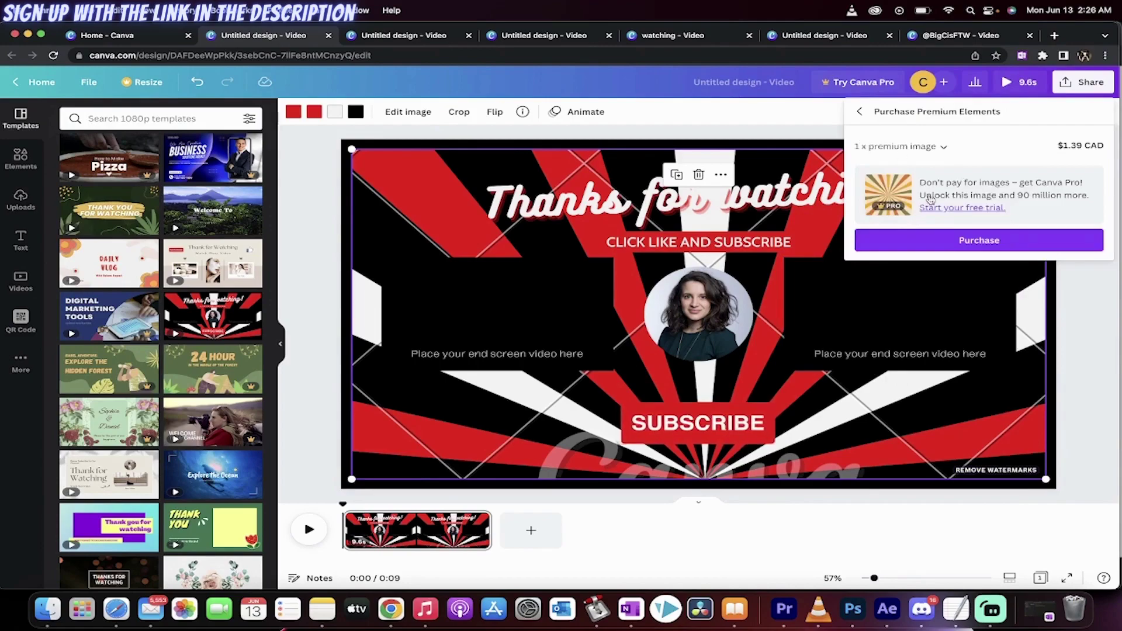
pyautogui.click(853, 193)
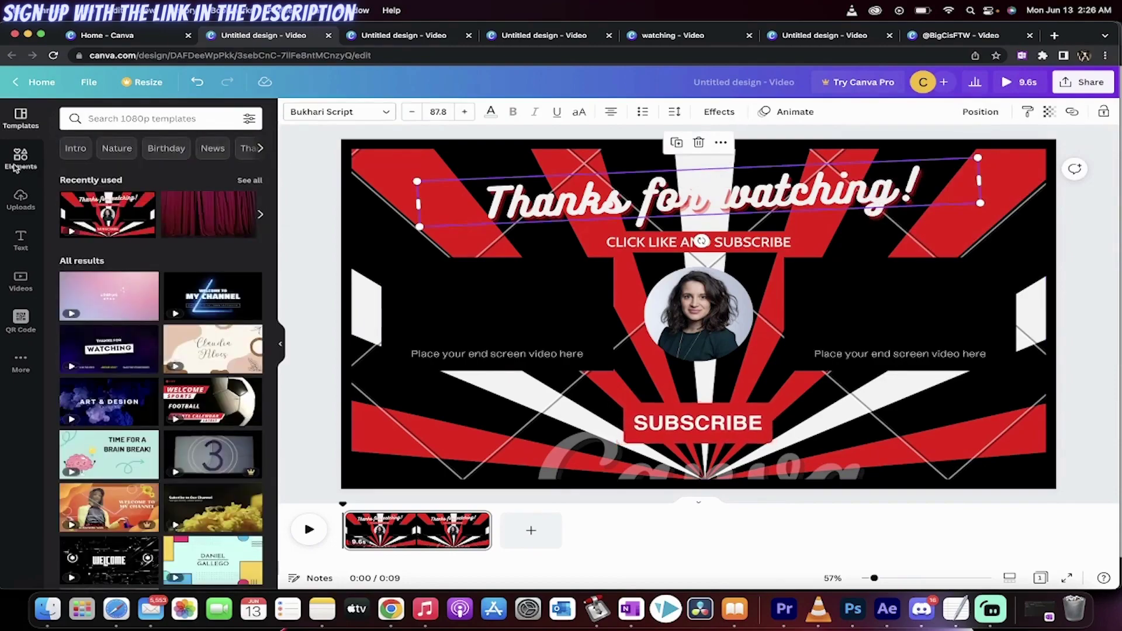
# Start another blank video design from the home page and close the extra home page tab.
pyautogui.click(36, 82)
pyautogui.click(77, 340)
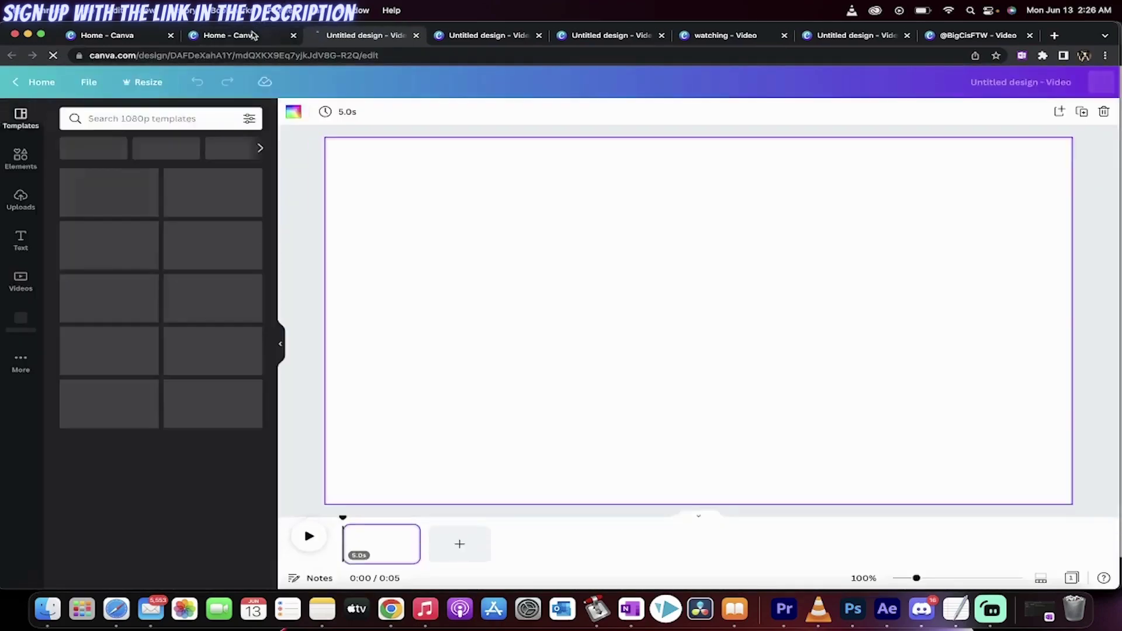
pyautogui.click(253, 35)
pyautogui.click(294, 35)
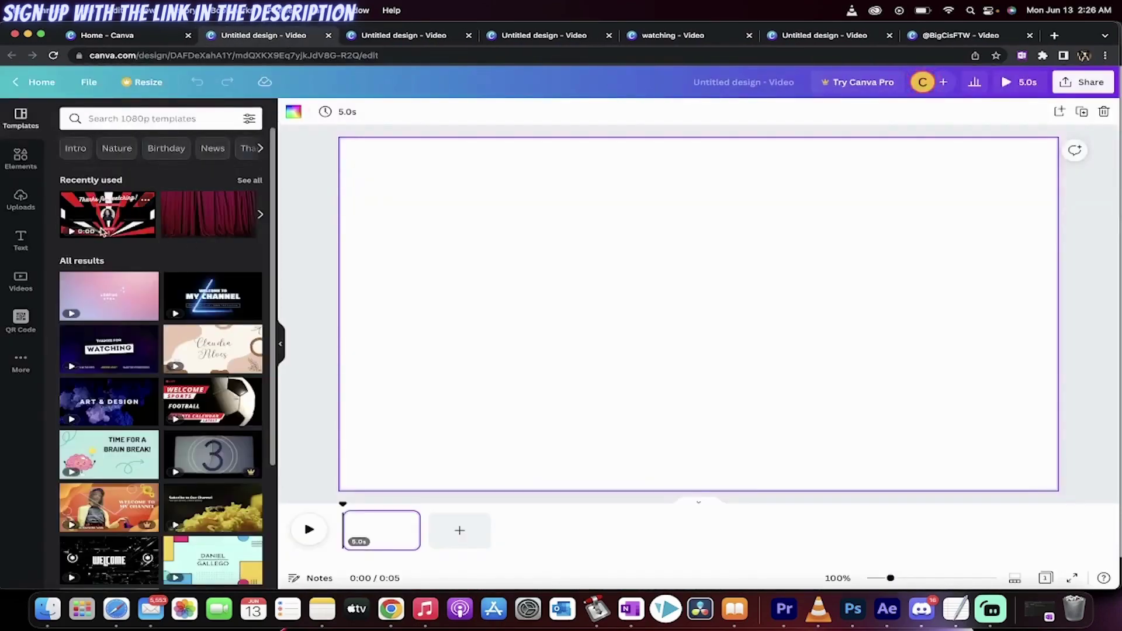
# Upload CYBERPUNK 2077.mp4 from the Movies folder to the design's uploaded videos.
pyautogui.click(20, 199)
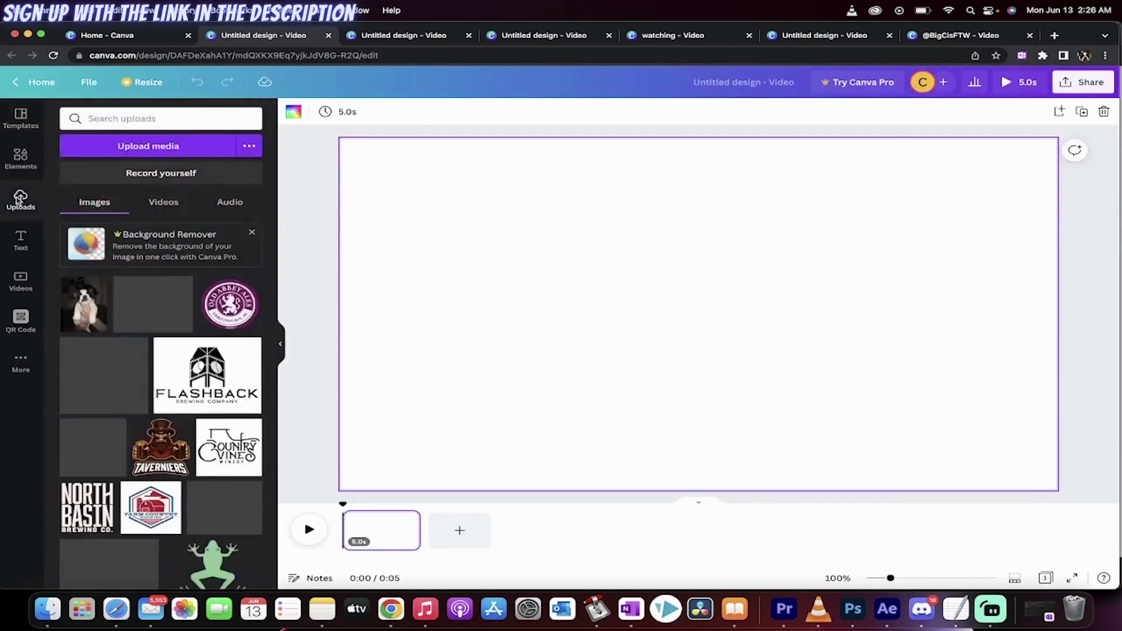
pyautogui.click(164, 203)
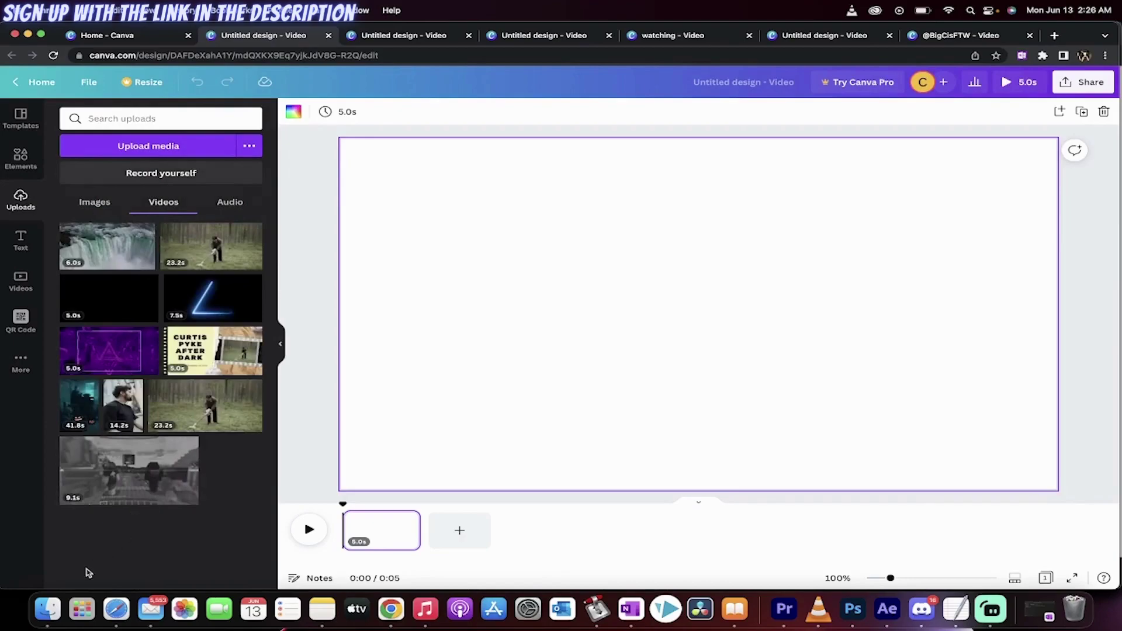
pyautogui.click(47, 609)
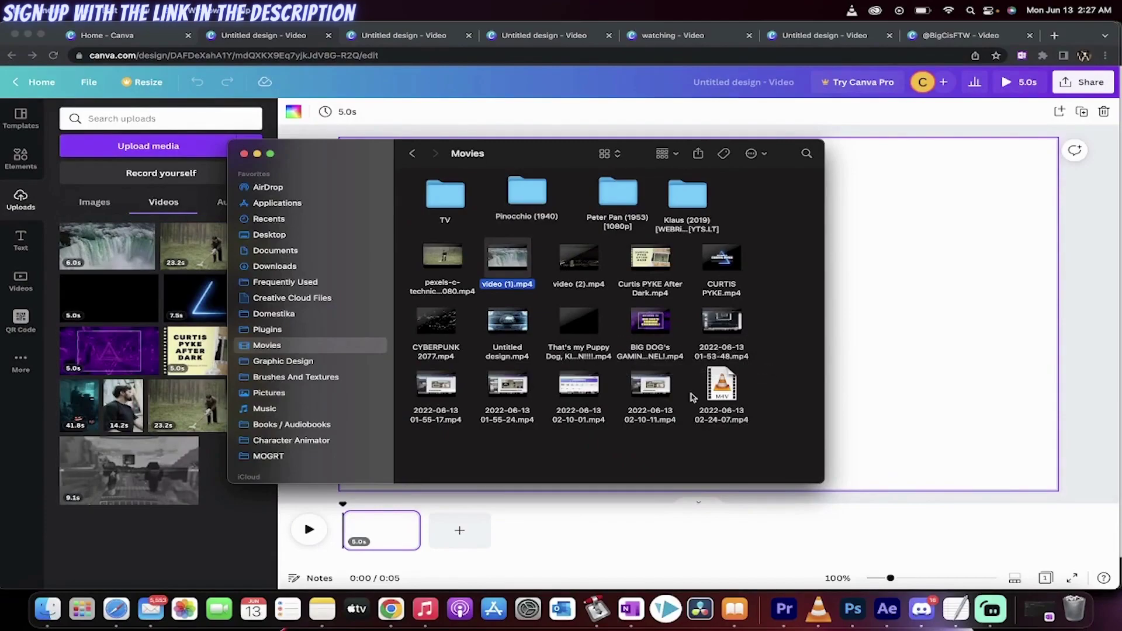
pyautogui.click(443, 352)
pyautogui.moveTo(440, 357); pyautogui.dragTo(214, 472)
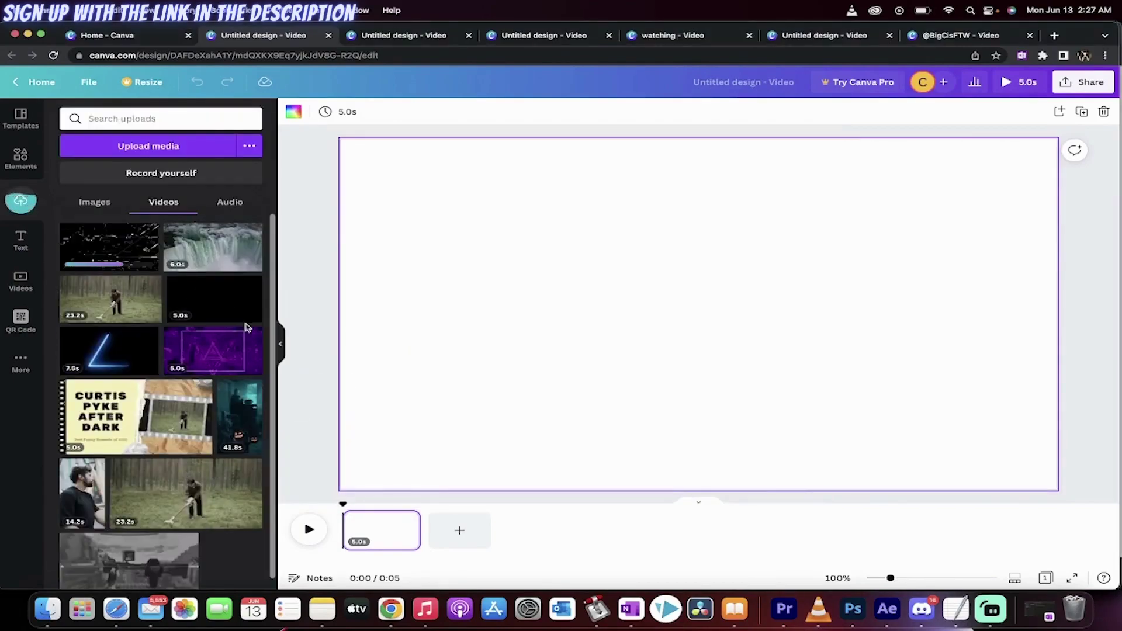
# View the uploaded images and return to the uploaded videos.
pyautogui.click(94, 202)
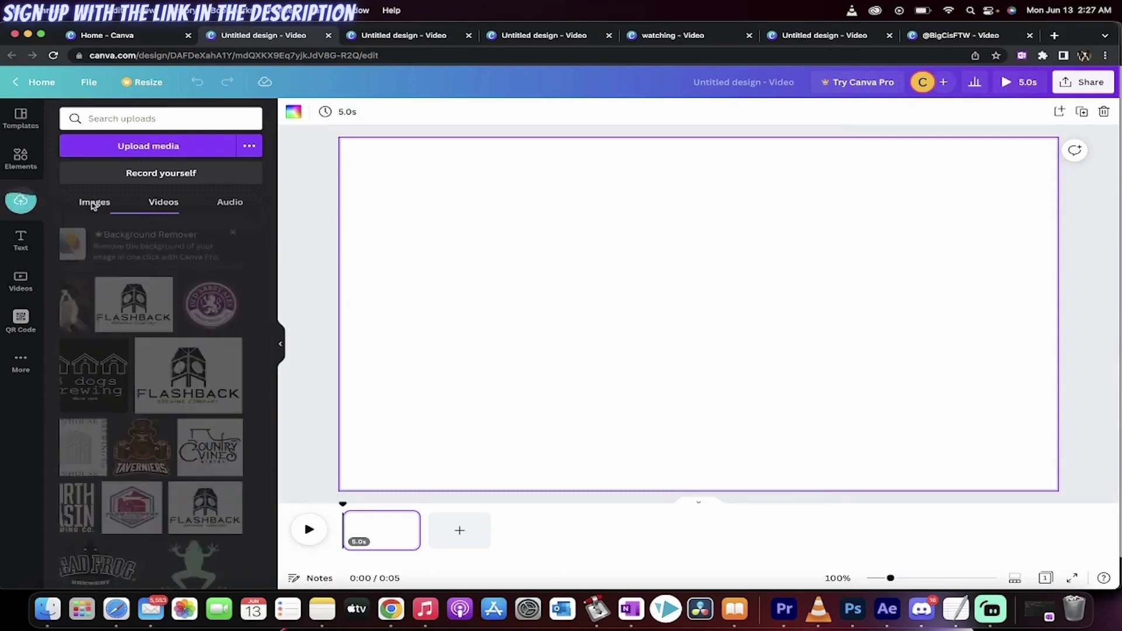
pyautogui.press('super+Tab')
pyautogui.press('super+Tab')
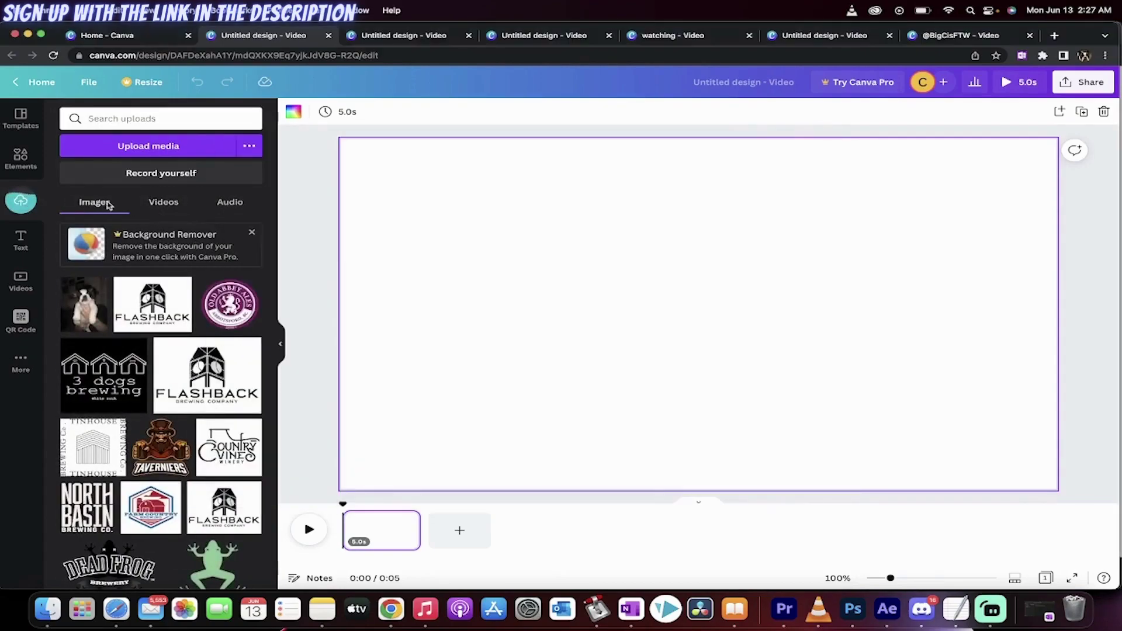
pyautogui.click(155, 202)
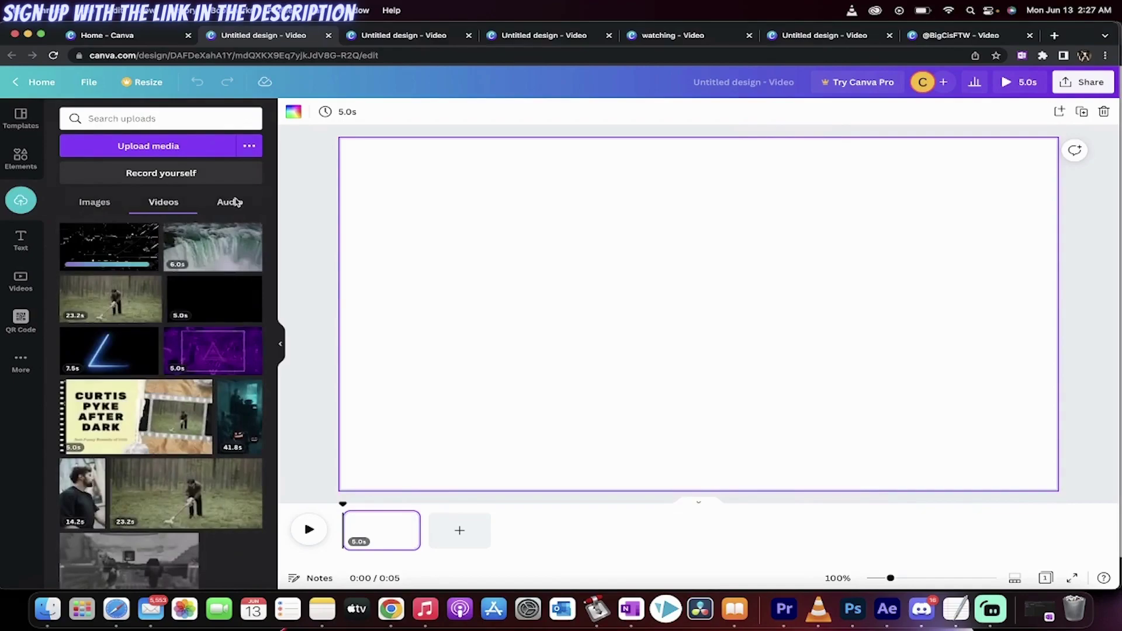
# Look through the uploaded audio, videos and images, ending on the uploaded videos.
pyautogui.click(229, 201)
pyautogui.click(162, 202)
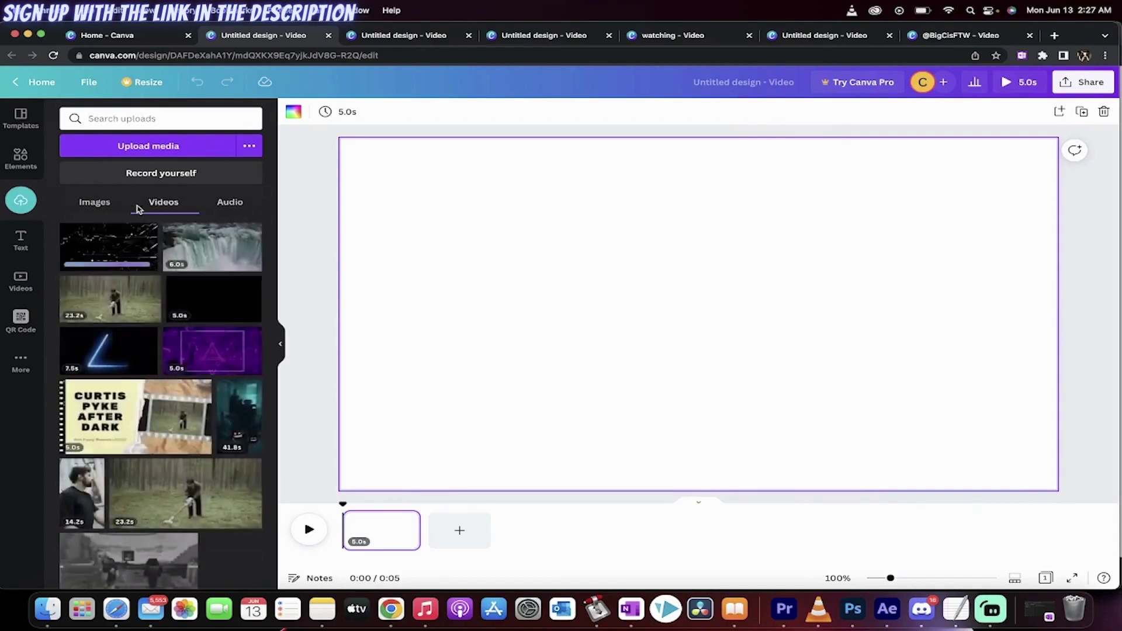
pyautogui.click(99, 209)
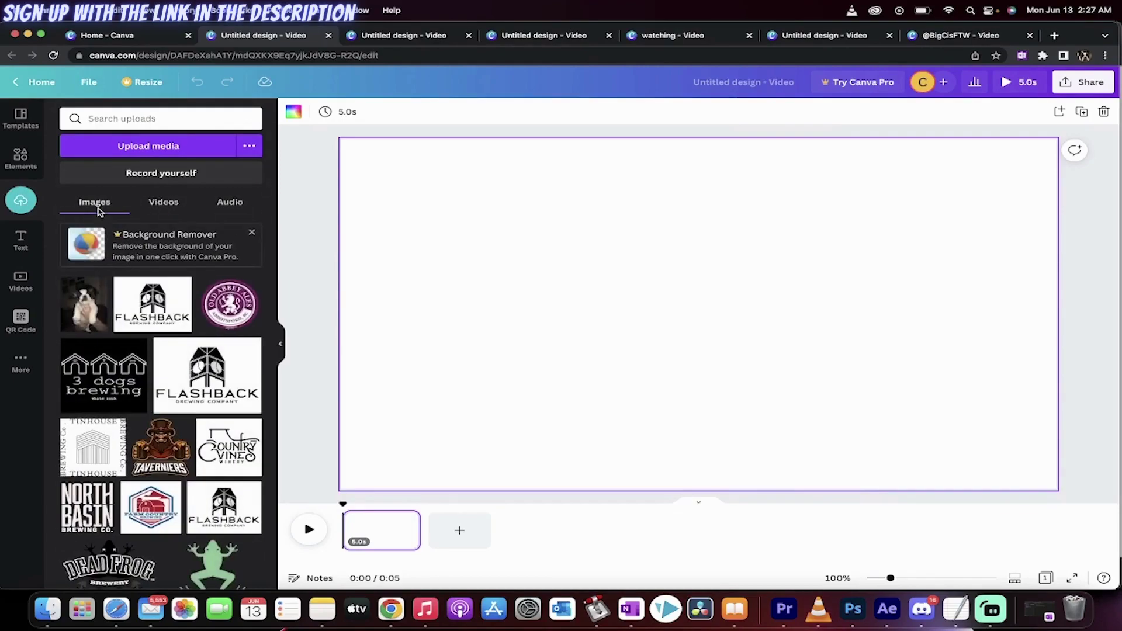
pyautogui.click(163, 205)
# Add the uploaded 23.2-second clip of the man vacuuming in a forest to the blank page and enlarge it to cover the whole canvas.
pyautogui.moveTo(114, 305)
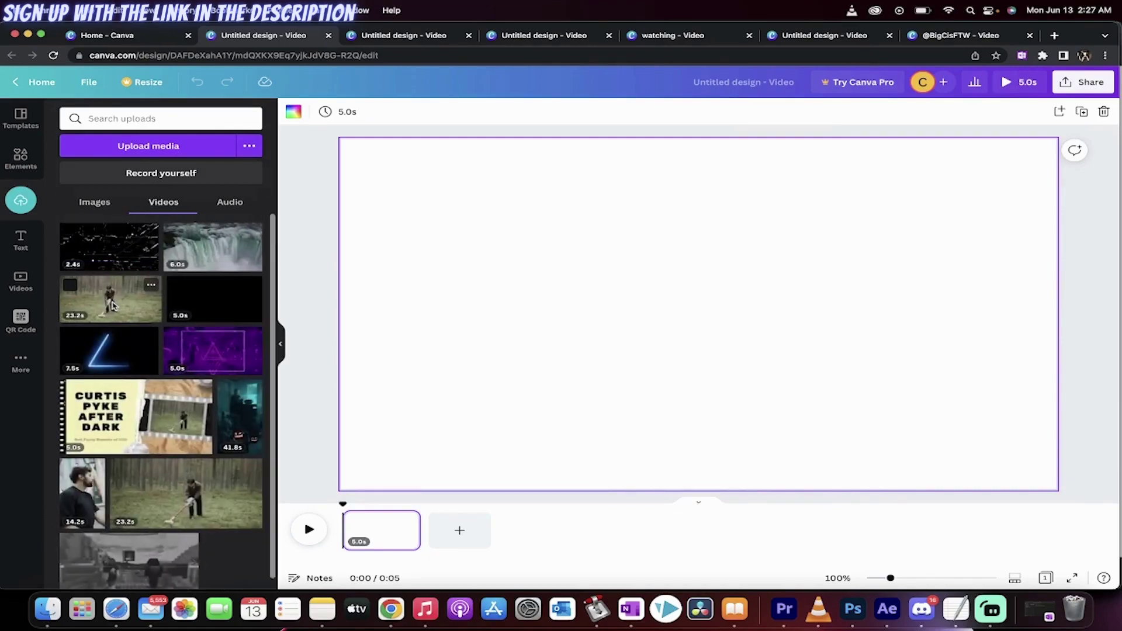
pyautogui.moveTo(103, 308); pyautogui.dragTo(380, 534)
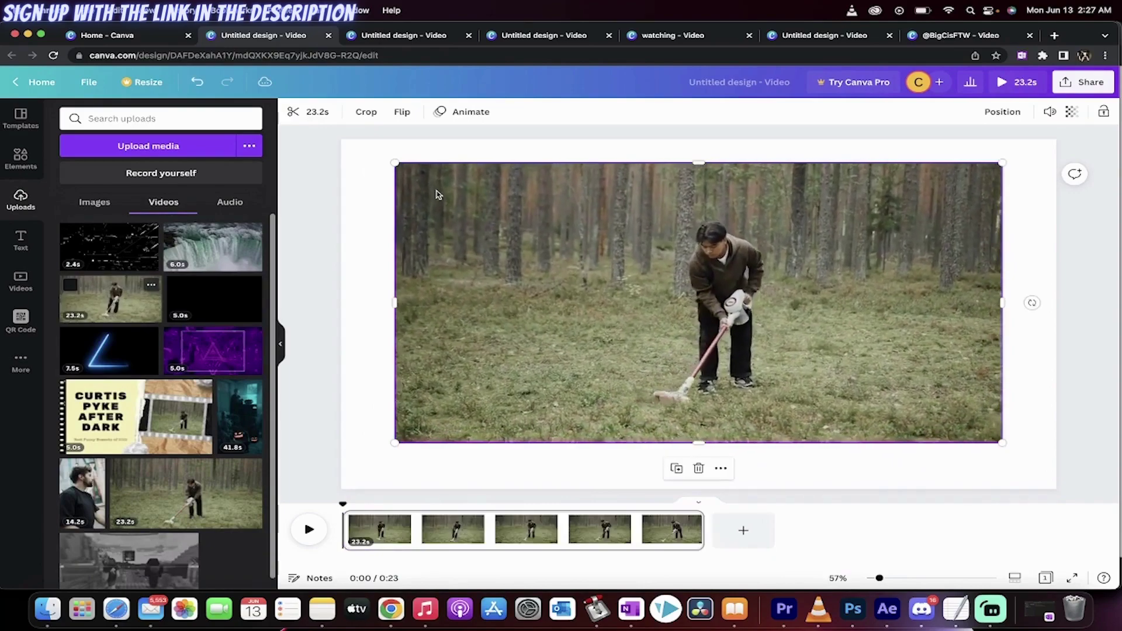
pyautogui.moveTo(460, 232)
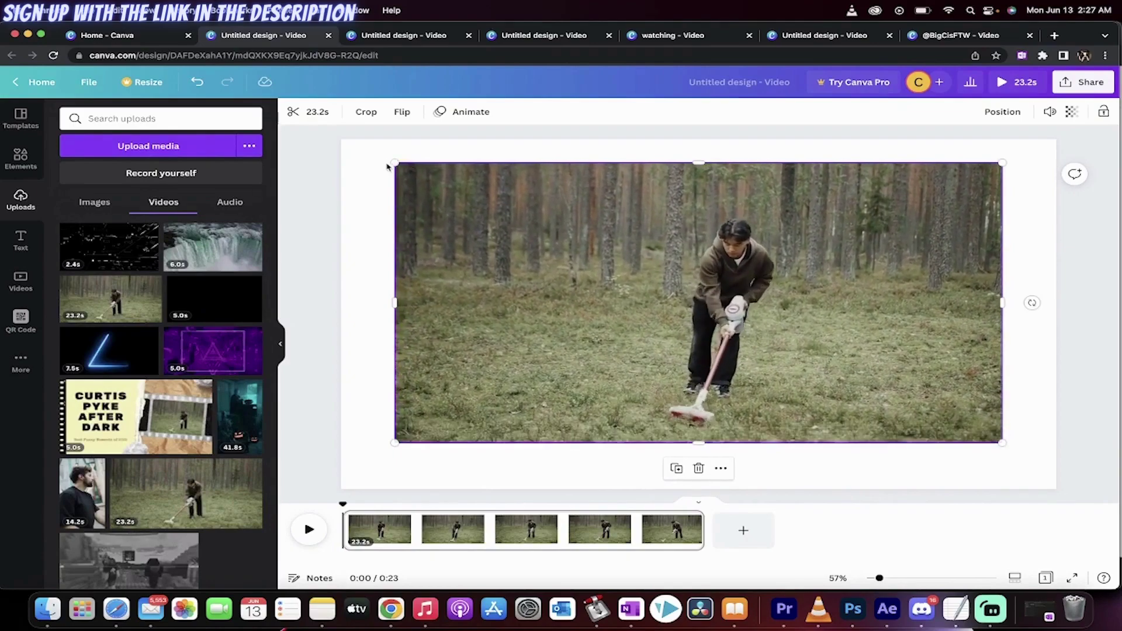
pyautogui.moveTo(396, 167); pyautogui.dragTo(342, 148)
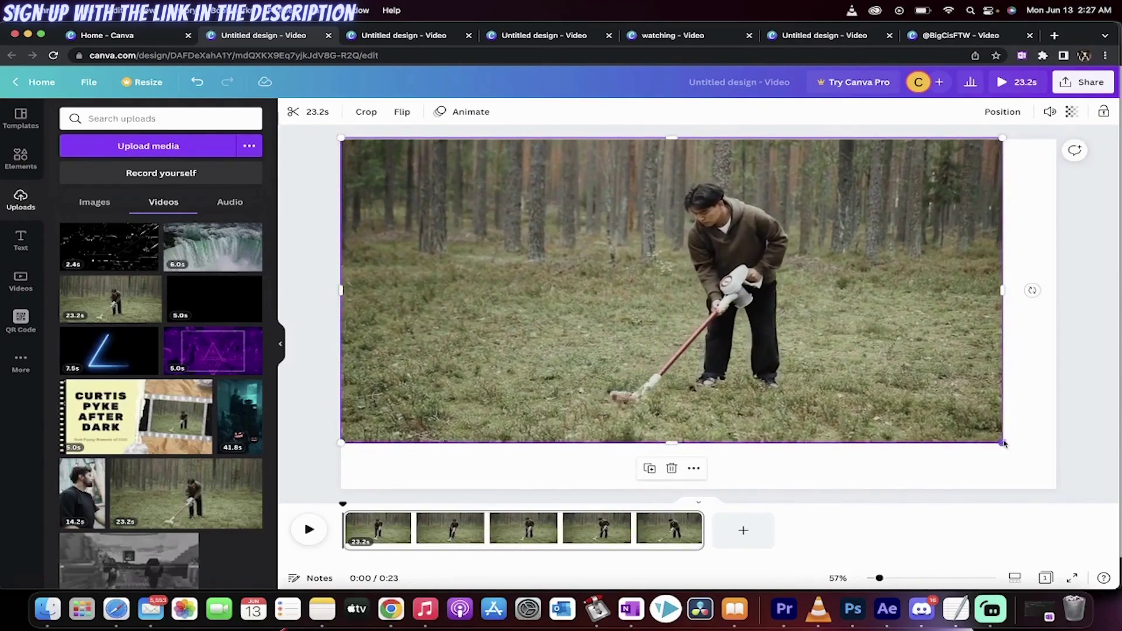
pyautogui.moveTo(1003, 449); pyautogui.dragTo(1096, 513)
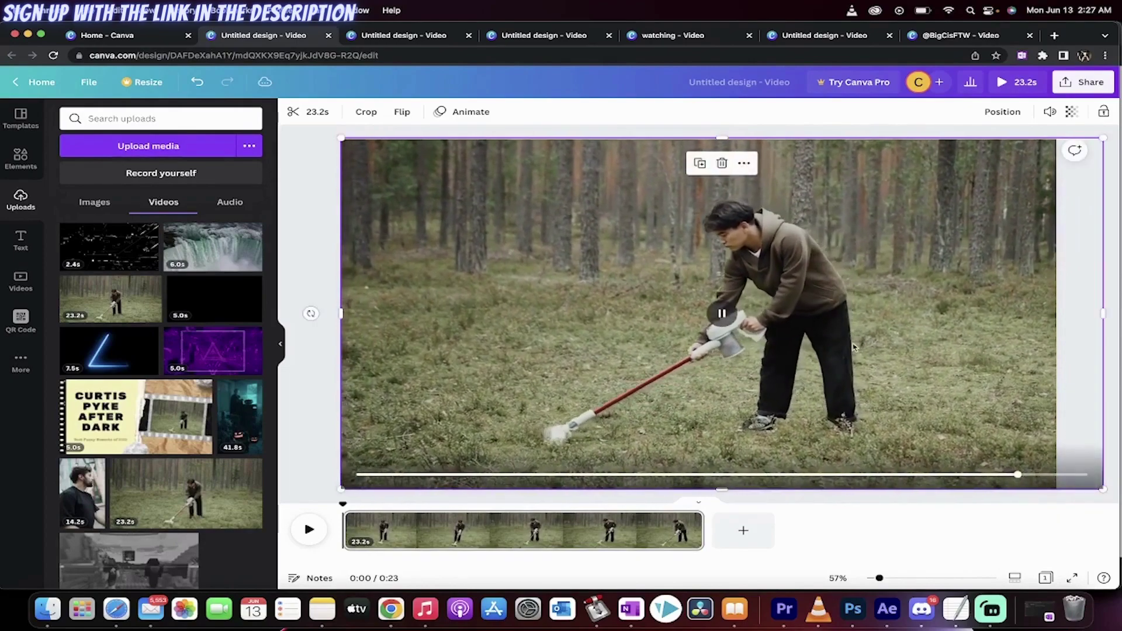
pyautogui.moveTo(876, 309); pyautogui.dragTo(853, 307)
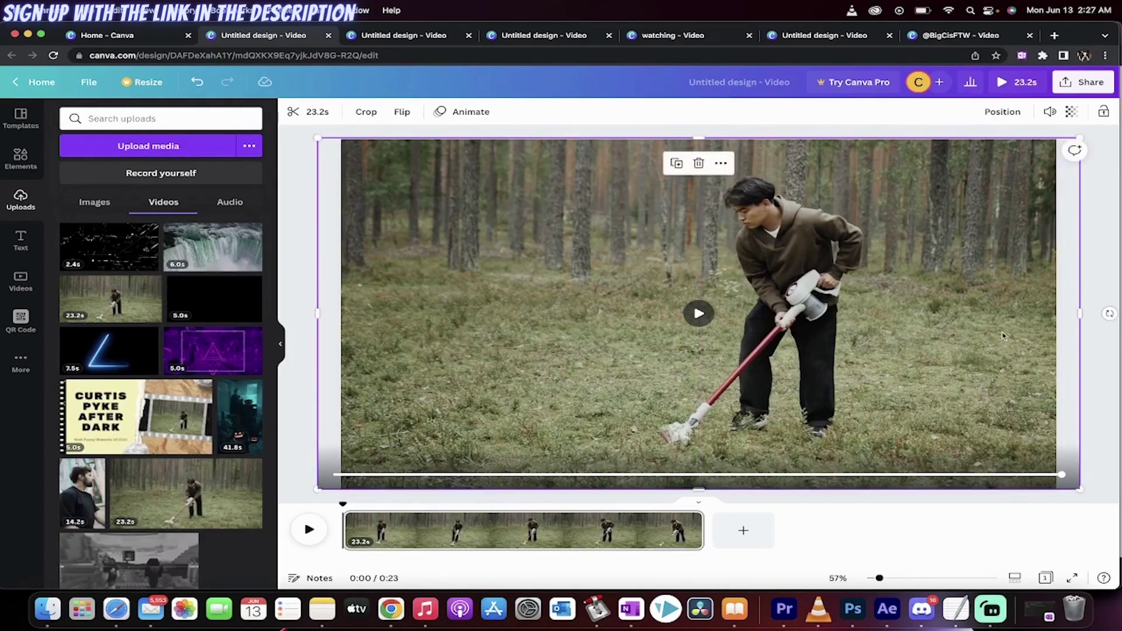
pyautogui.click(1109, 360)
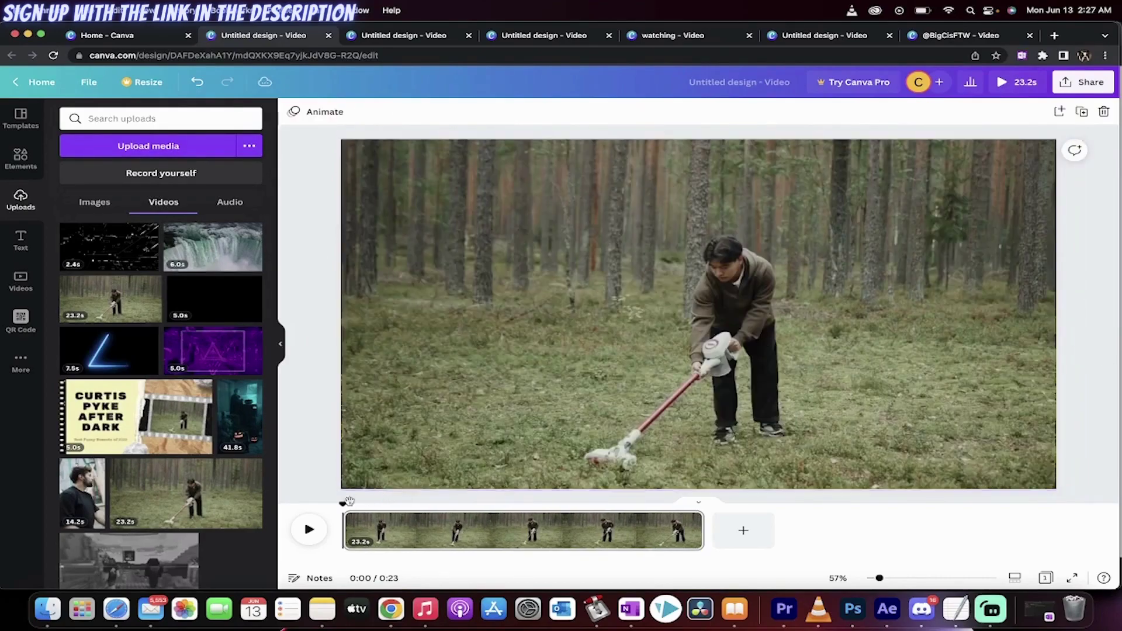
# Preview the first few seconds of the video and return the playhead to the start.
pyautogui.click(317, 528)
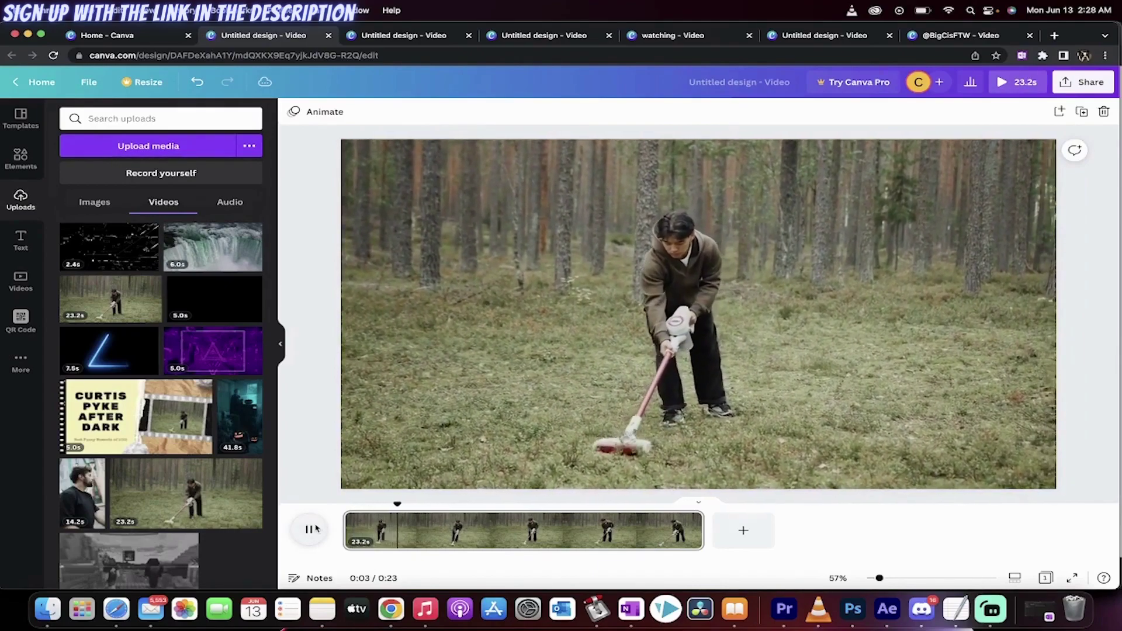
pyautogui.click(316, 528)
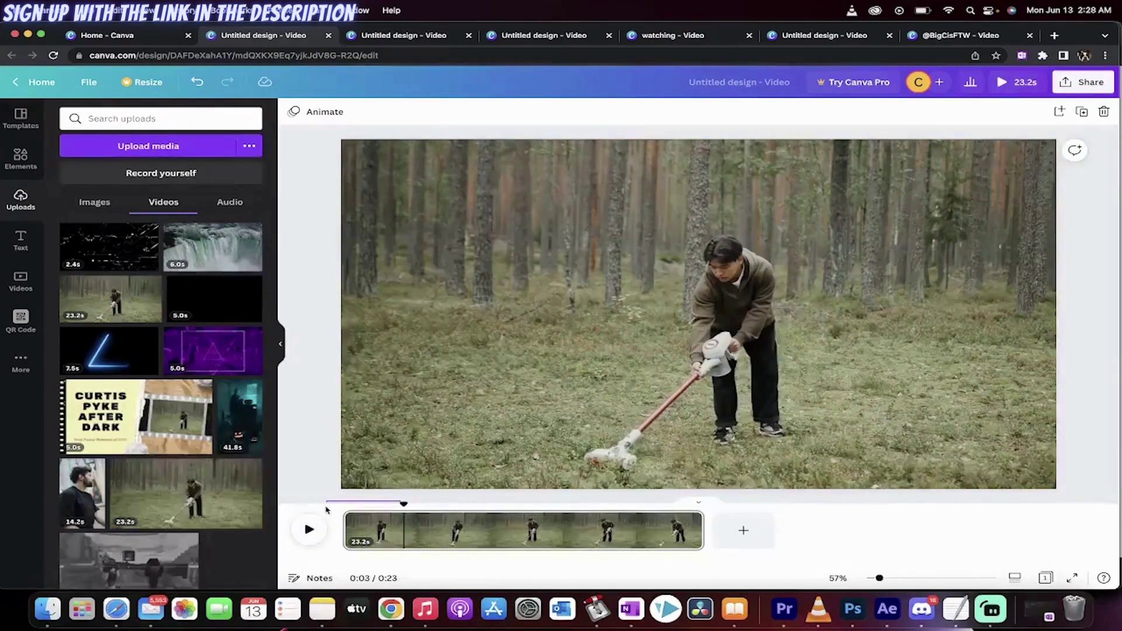
pyautogui.moveTo(403, 504); pyautogui.dragTo(339, 507)
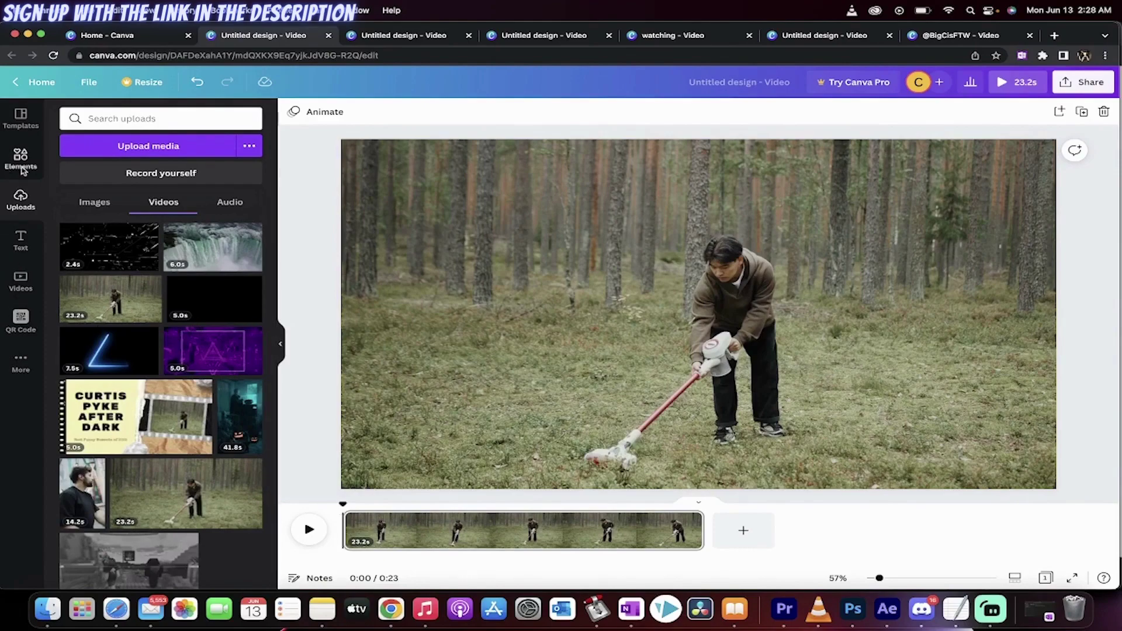
# Add a heading reading HELLO over the forest video and delete it again.
pyautogui.click(21, 240)
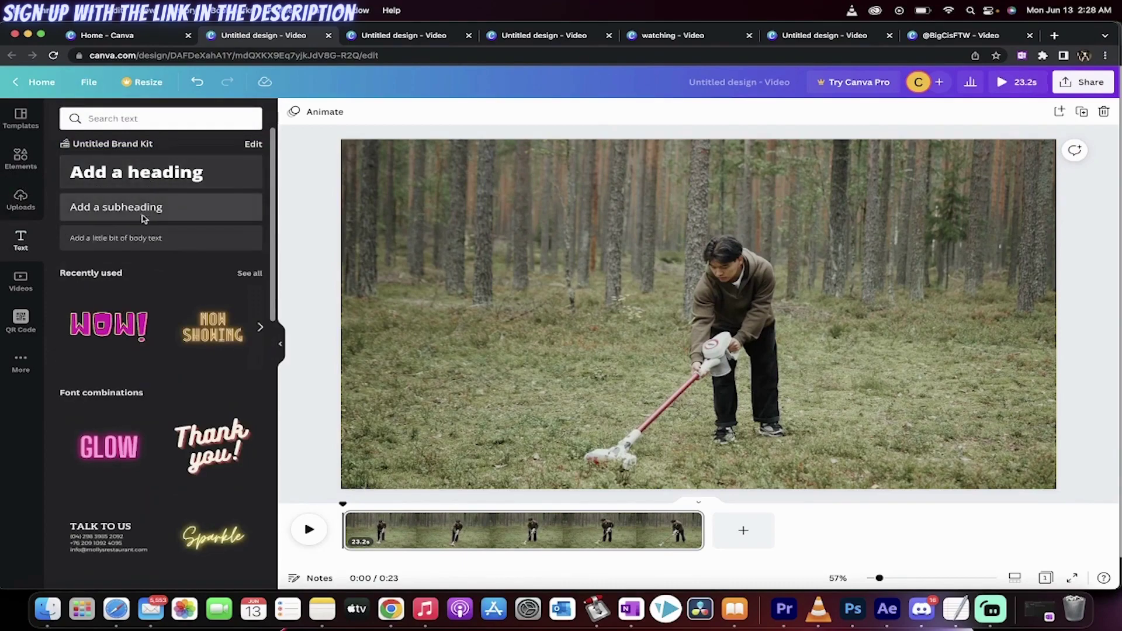
pyautogui.click(172, 163)
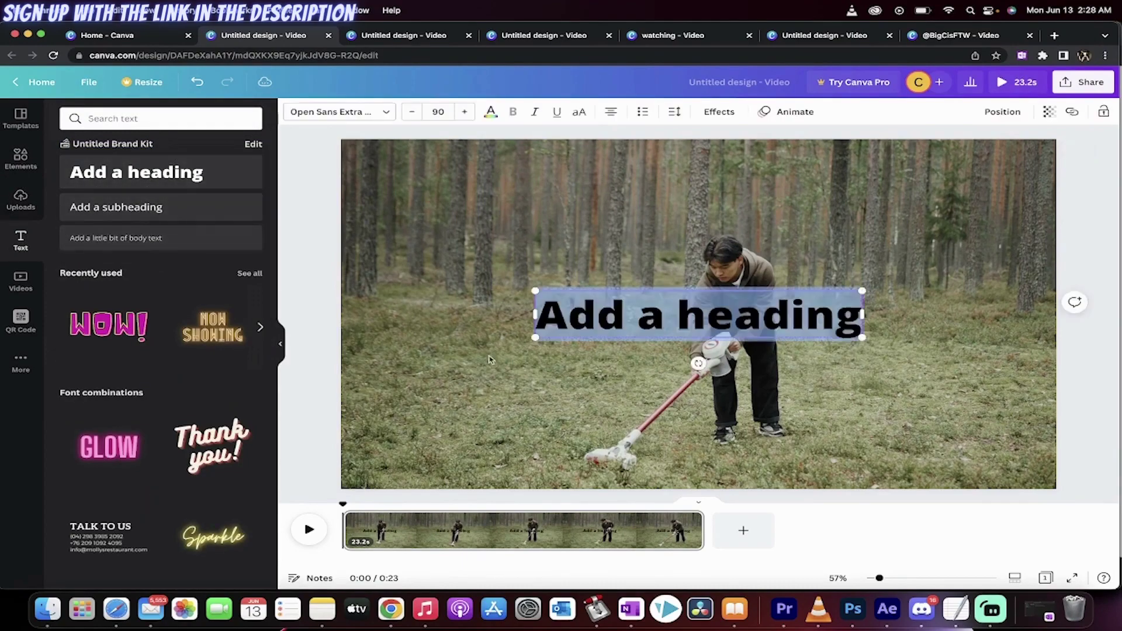
pyautogui.tripleClick(604, 328)
pyautogui.write('HELLO')
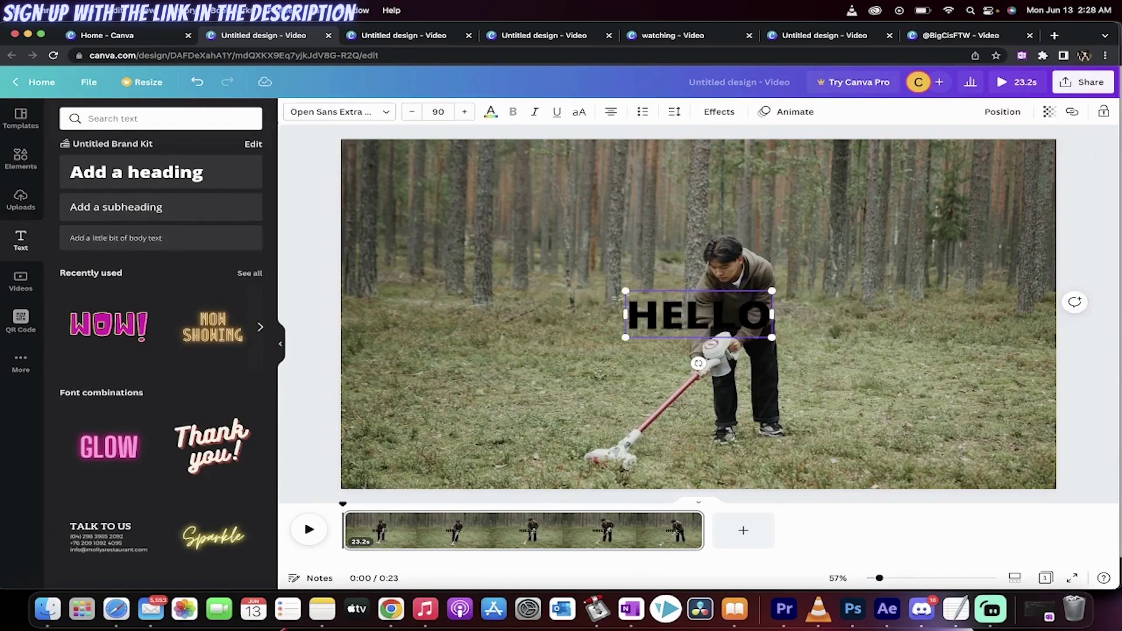
pyautogui.click(450, 209)
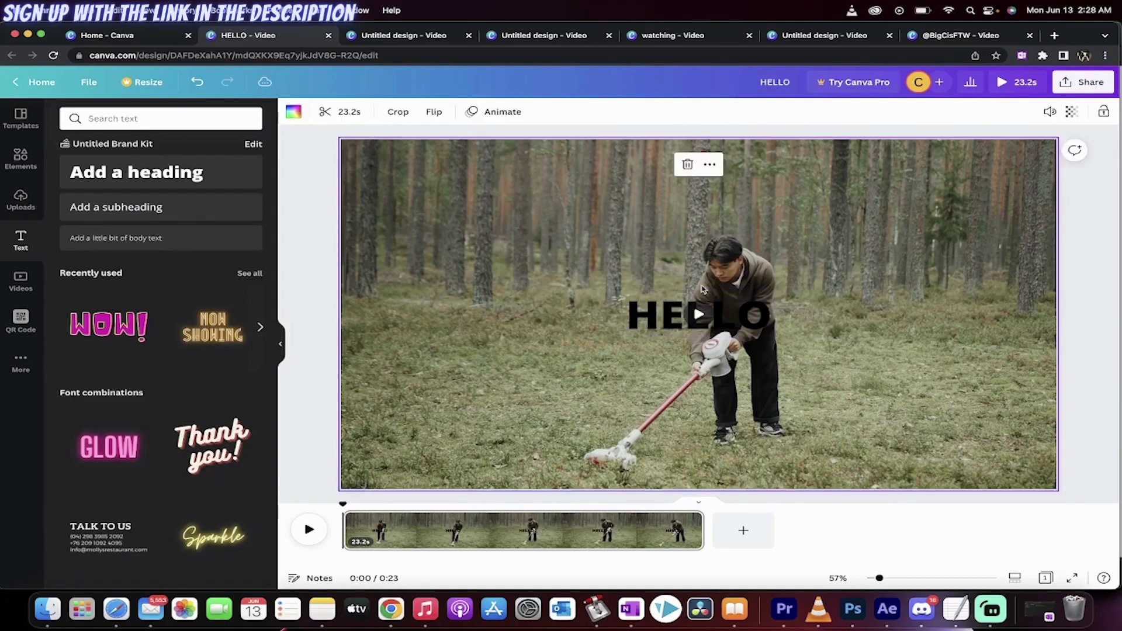
pyautogui.click(657, 321)
pyautogui.press('Delete')
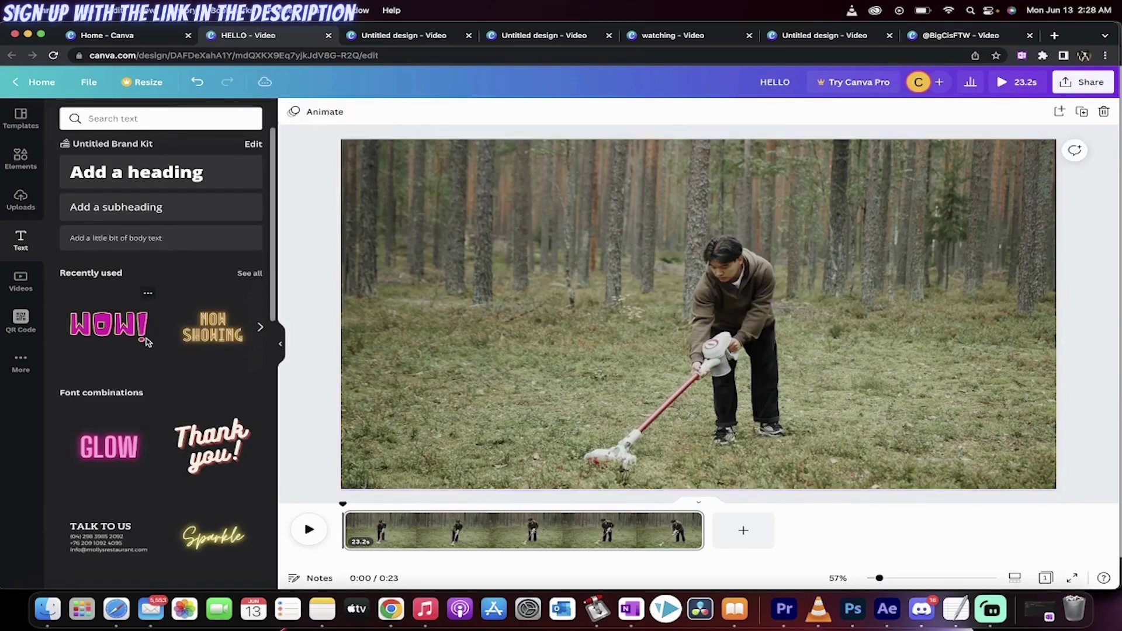
# Browse the font combinations and add the RETRO style text to the page.
pyautogui.scroll(-2, 151, 336)
pyautogui.scroll(-2, 126, 405)
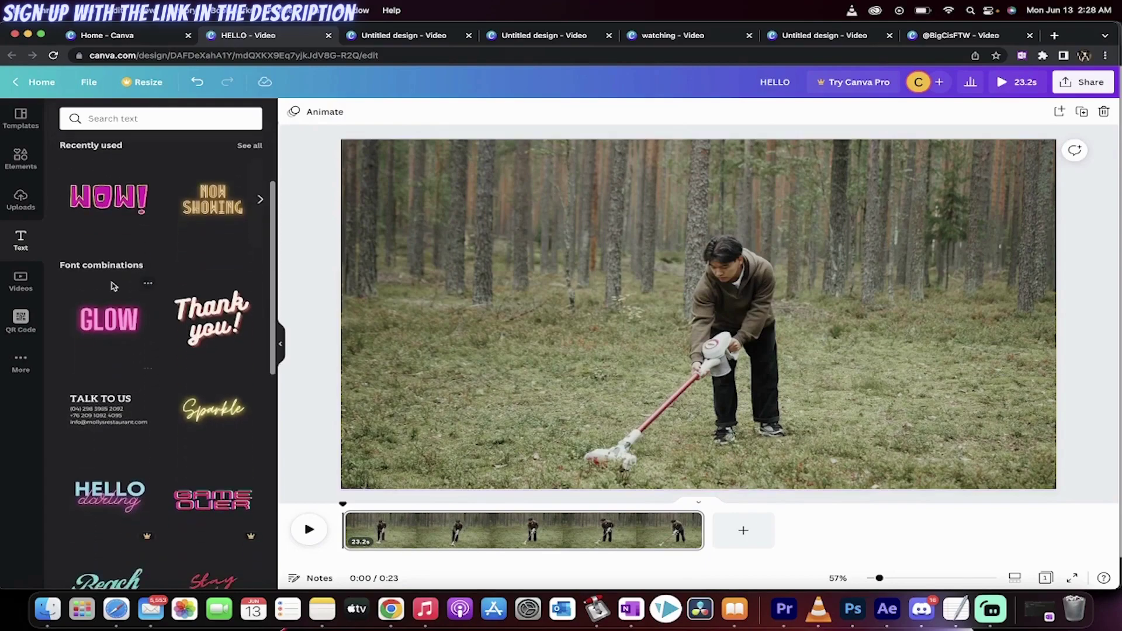
pyautogui.scroll(-1, 110, 346)
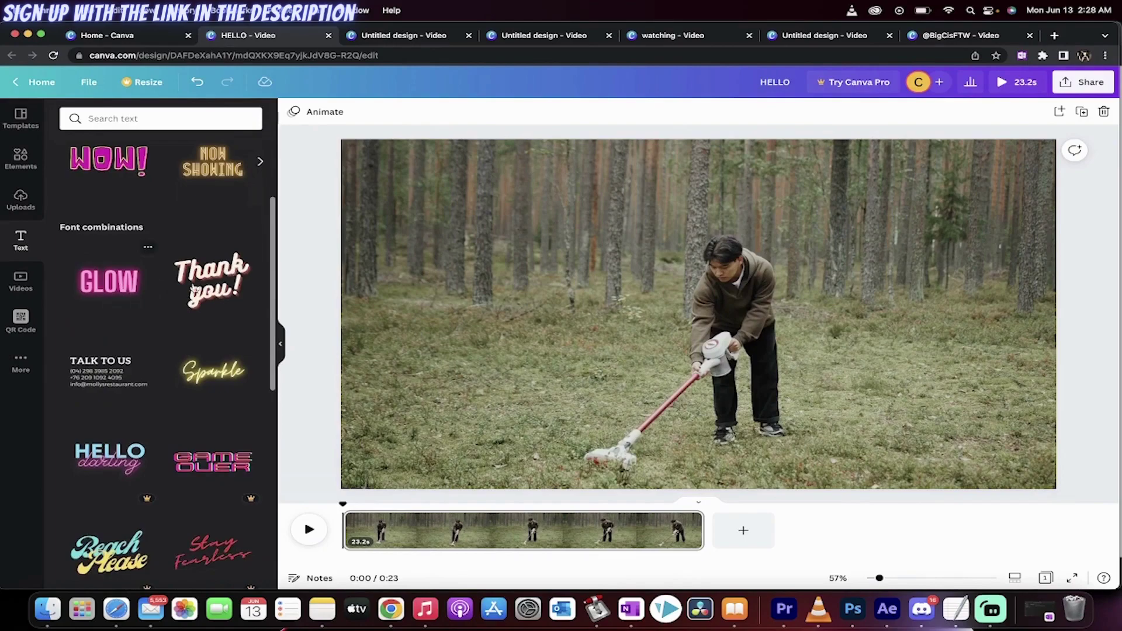
pyautogui.scroll(-3, 209, 391)
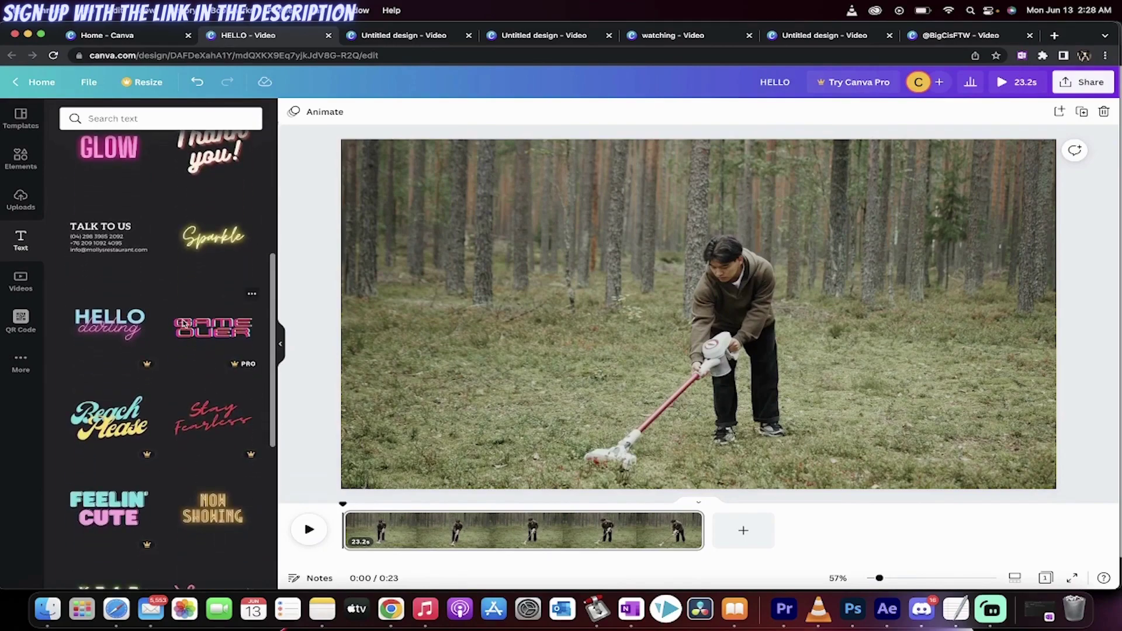
pyautogui.scroll(-3, 205, 362)
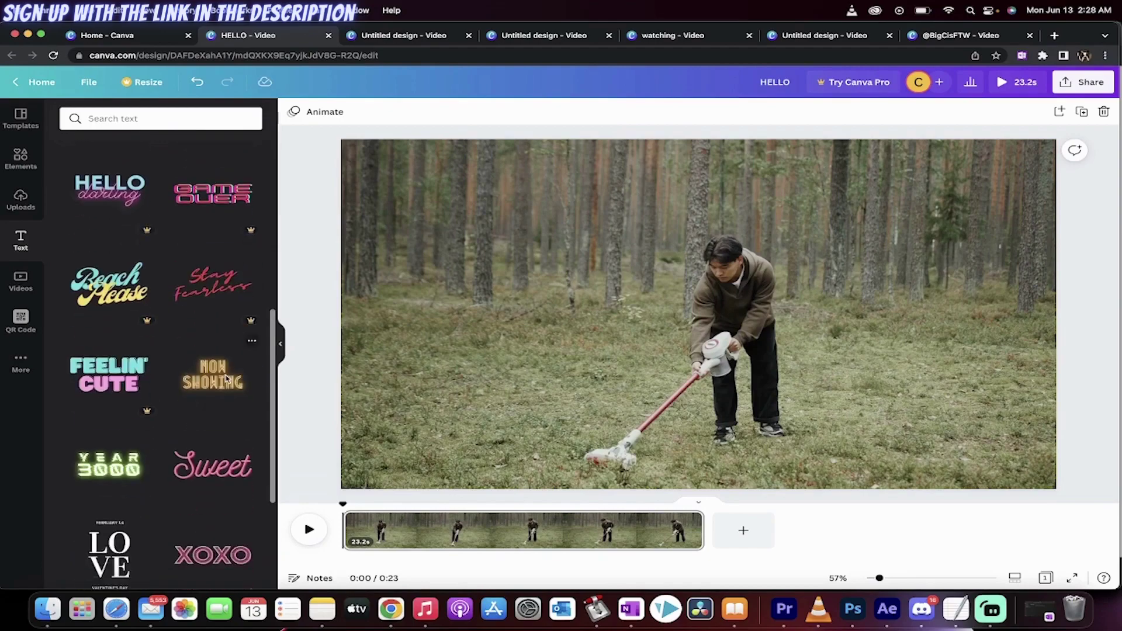
pyautogui.scroll(-10, 226, 379)
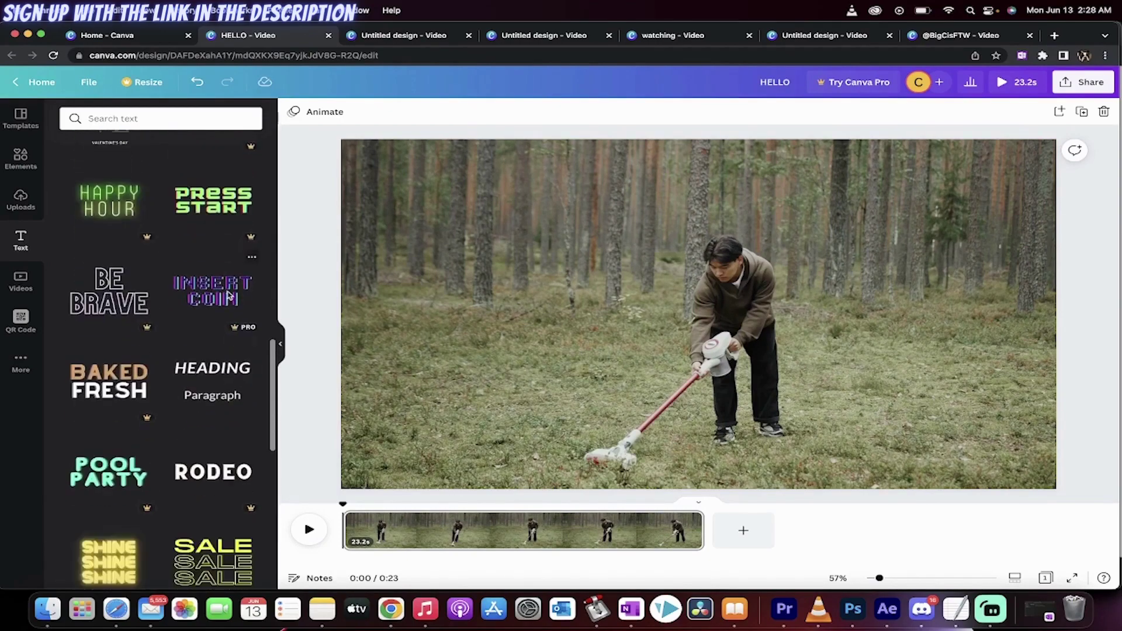
pyautogui.scroll(-9, 216, 380)
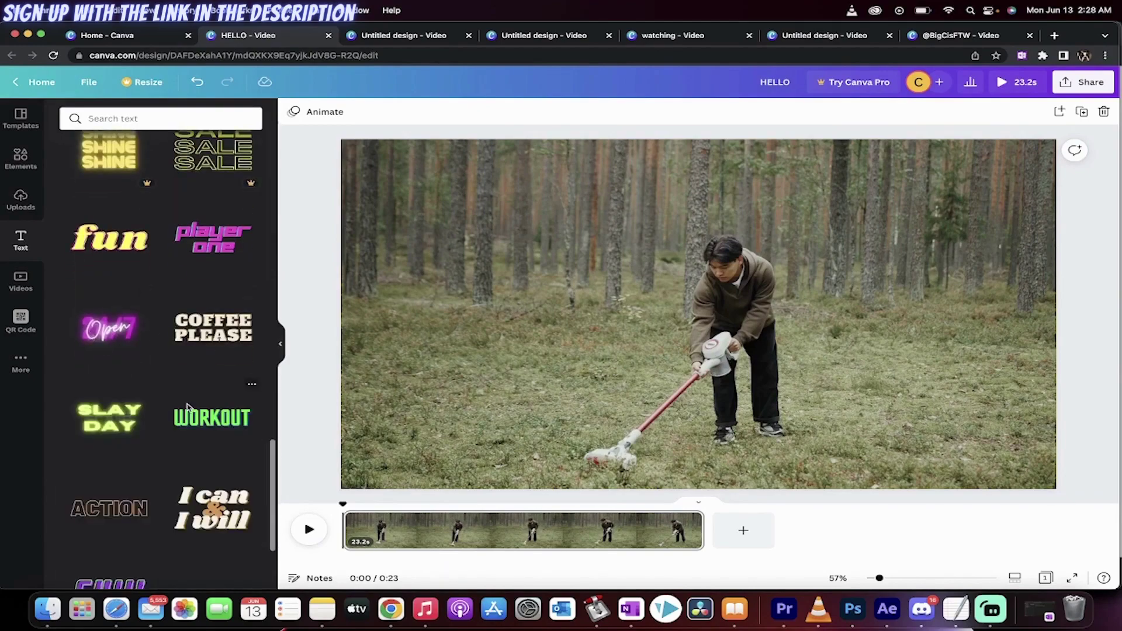
pyautogui.scroll(-5, 216, 421)
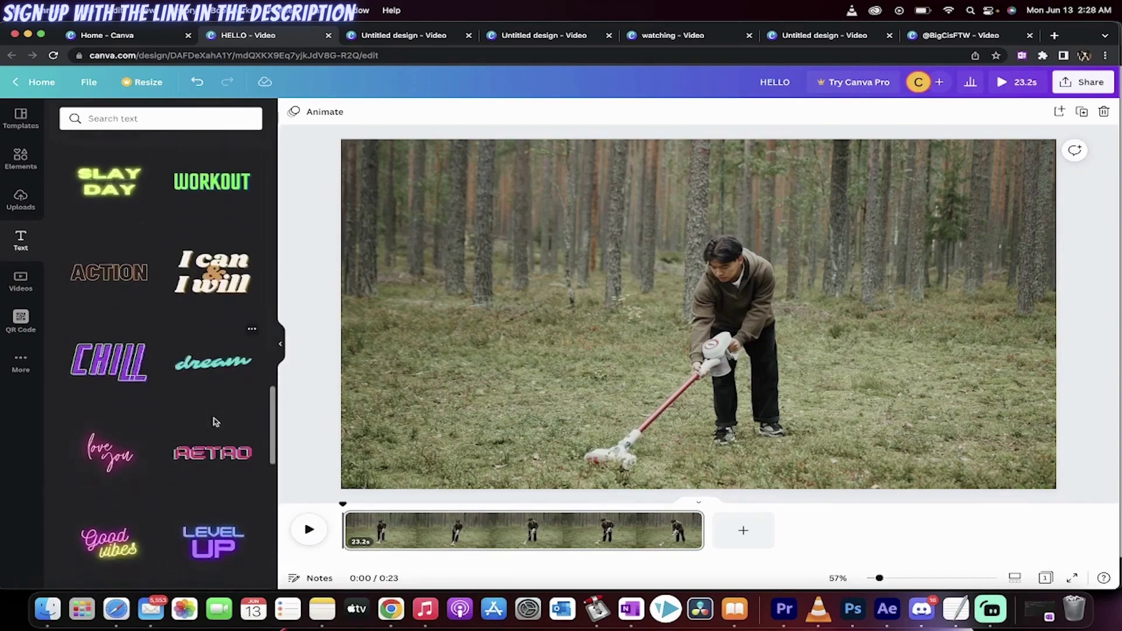
pyautogui.click(201, 456)
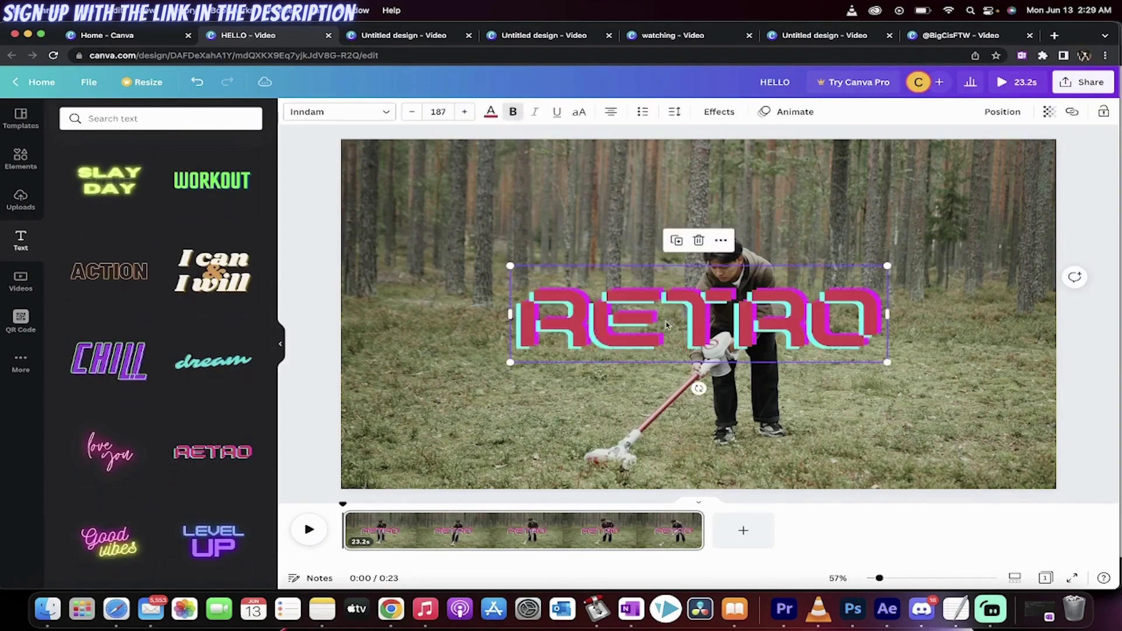
# Move the RETRO text higher on the page and replace its wording with DON'T EAT MUSHROOMS.
pyautogui.moveTo(677, 326); pyautogui.dragTo(668, 271)
pyautogui.doubleClick(667, 271)
pyautogui.write('DONT')
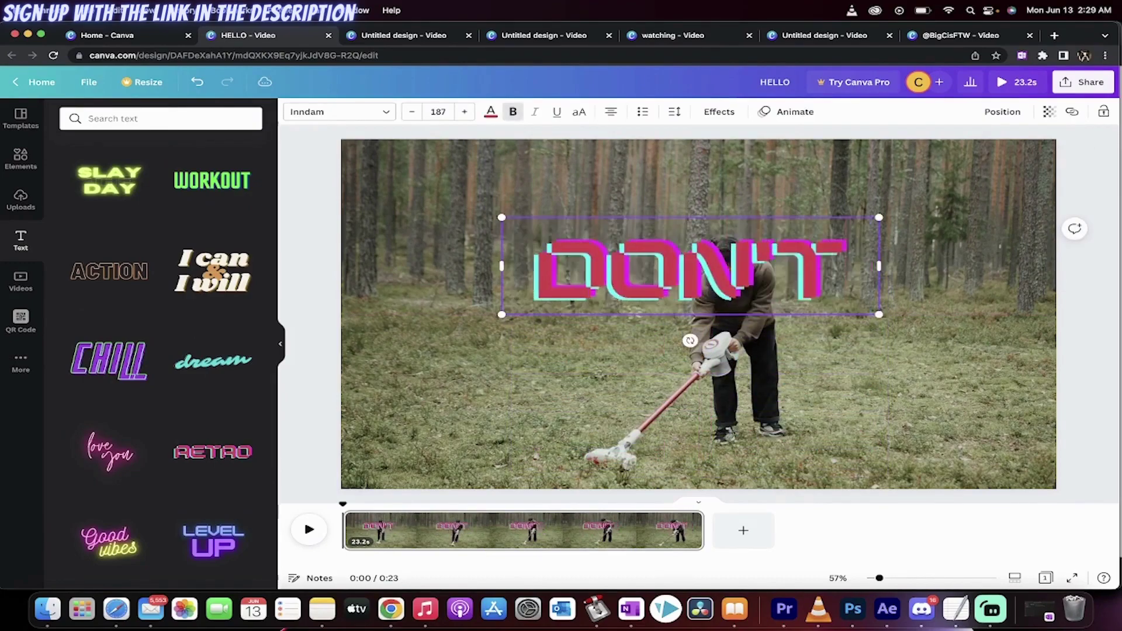
pyautogui.write(' EAT MUSHROOMS')
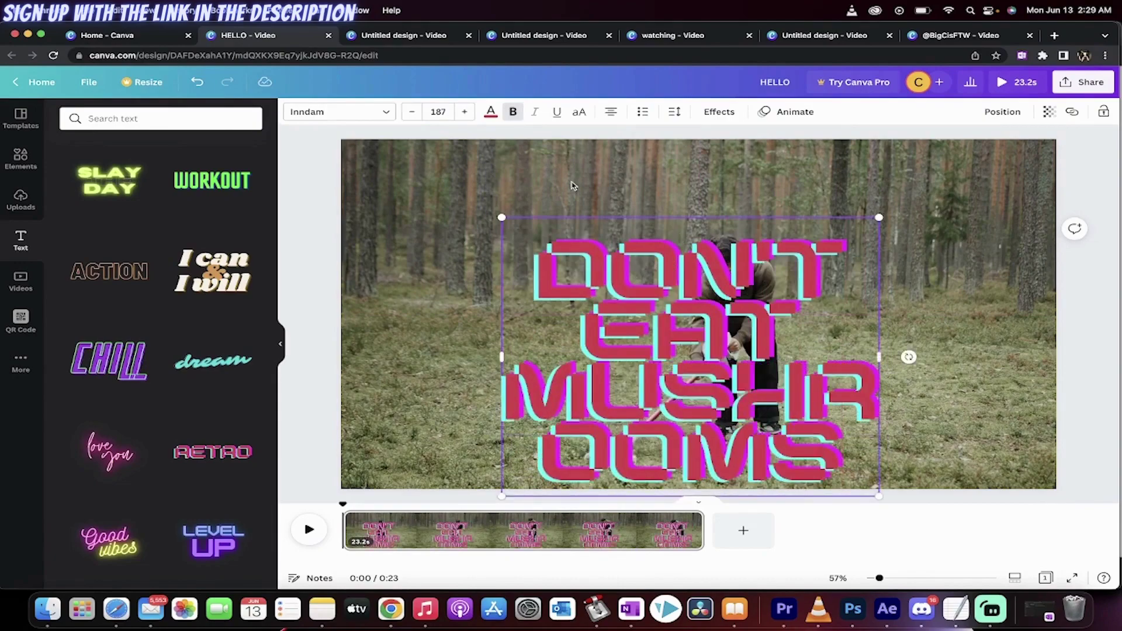
# Reduce the font size of the DON'T EAT MUSHROOMS text to 101, closing the accidentally opened Dictionary window.
pyautogui.tripleClick(576, 282)
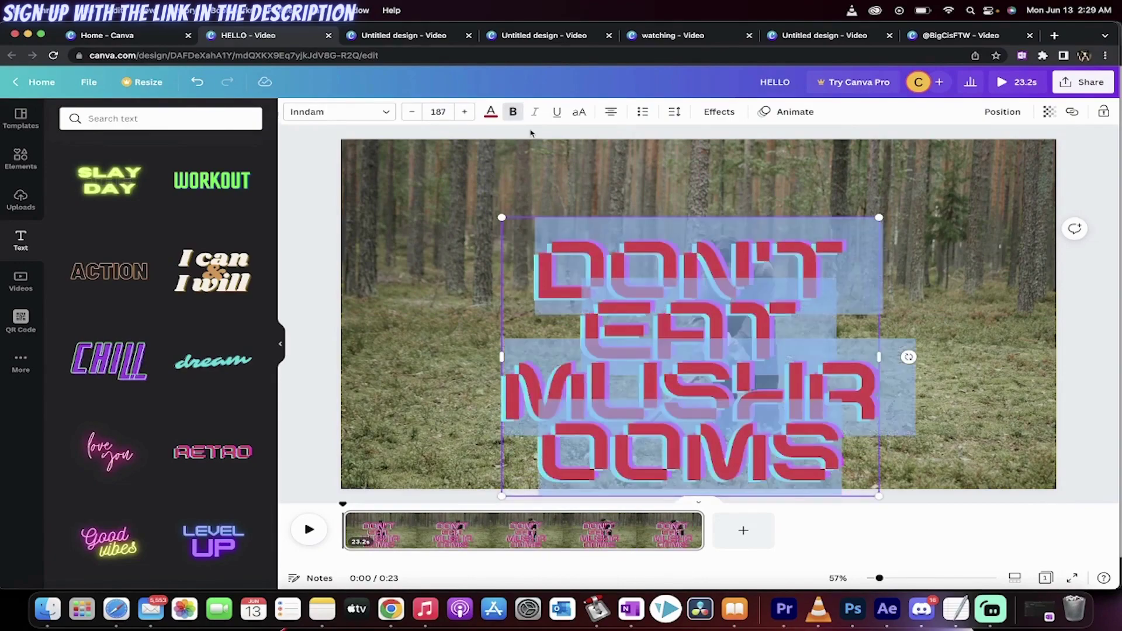
pyautogui.click(413, 112)
pyautogui.click(412, 112)
pyautogui.click(412, 112)
pyautogui.click(412, 113)
pyautogui.click(413, 112)
pyautogui.click(412, 112)
pyautogui.click(413, 112)
pyautogui.click(412, 112)
pyautogui.click(412, 113)
pyautogui.click(412, 113)
pyautogui.click(413, 112)
pyautogui.click(412, 112)
pyautogui.click(413, 112)
pyautogui.click(413, 112)
pyautogui.click(412, 112)
pyautogui.click(412, 112)
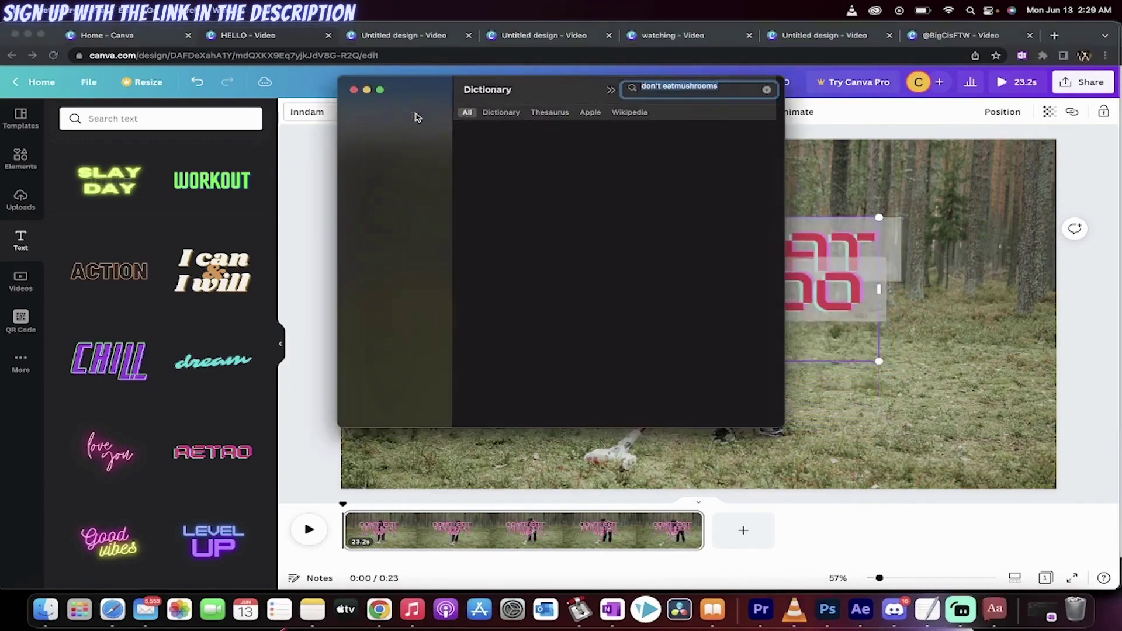
pyautogui.click(354, 90)
pyautogui.click(412, 112)
pyautogui.click(412, 113)
pyautogui.click(412, 112)
pyautogui.click(412, 113)
pyautogui.click(413, 115)
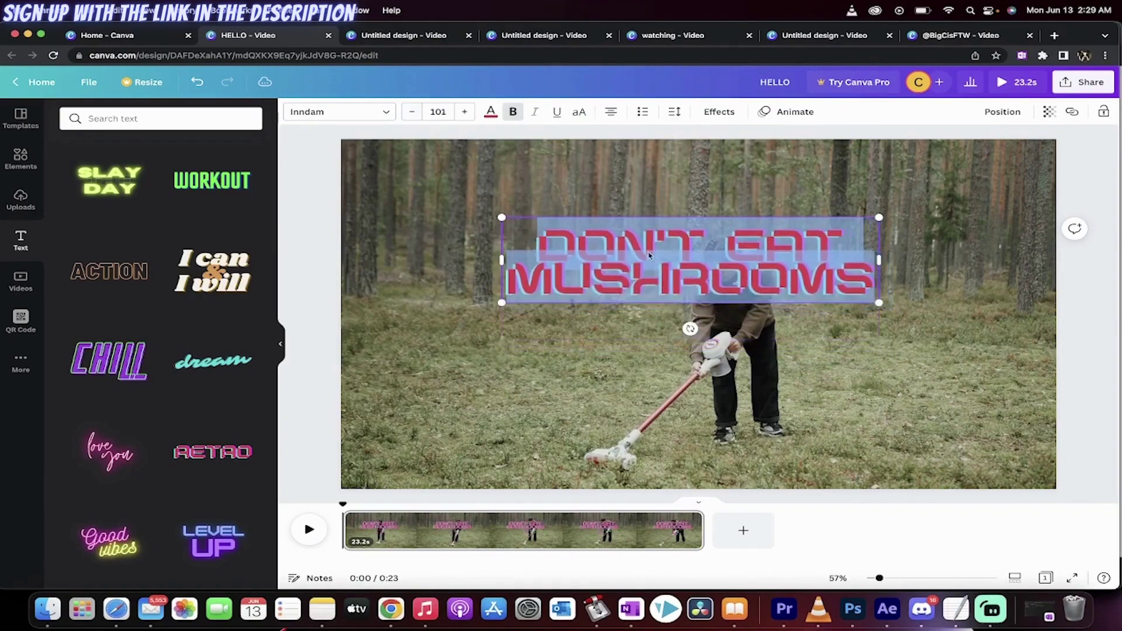
# Move the DON'T EAT MUSHROOMS text down to the lower part of the video, centred horizontally.
pyautogui.click(893, 394)
pyautogui.click(727, 270)
pyautogui.moveTo(763, 236); pyautogui.dragTo(769, 378)
# Set the caption's line spacing to 1.04 and letter spacing to 15, and shift the text slightly left on the page.
pyautogui.doubleClick(769, 378)
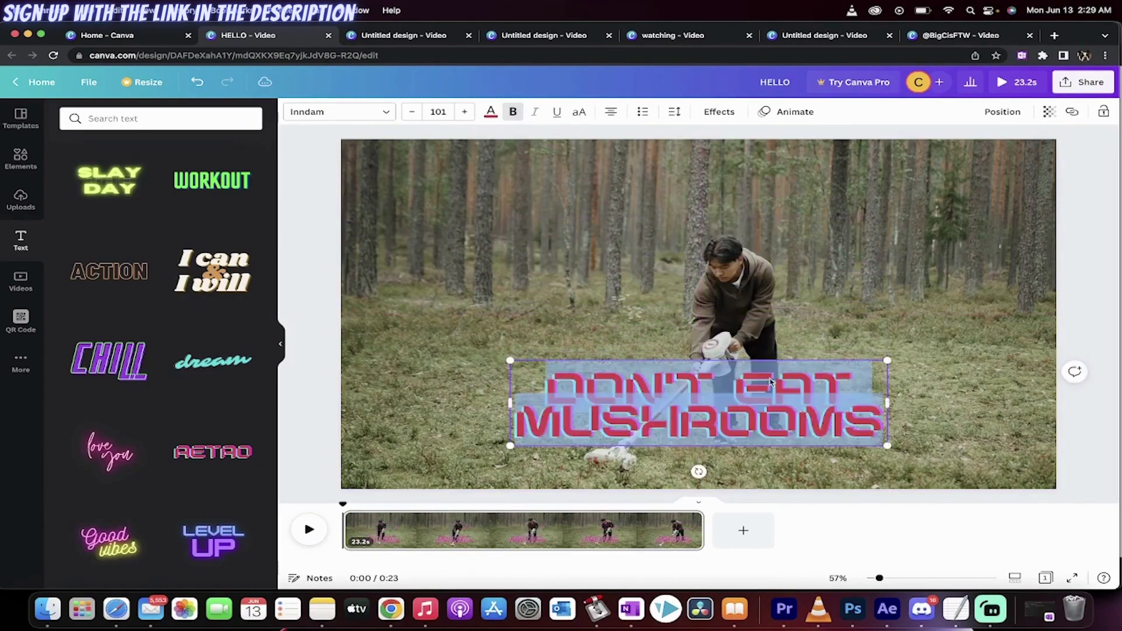
pyautogui.click(675, 113)
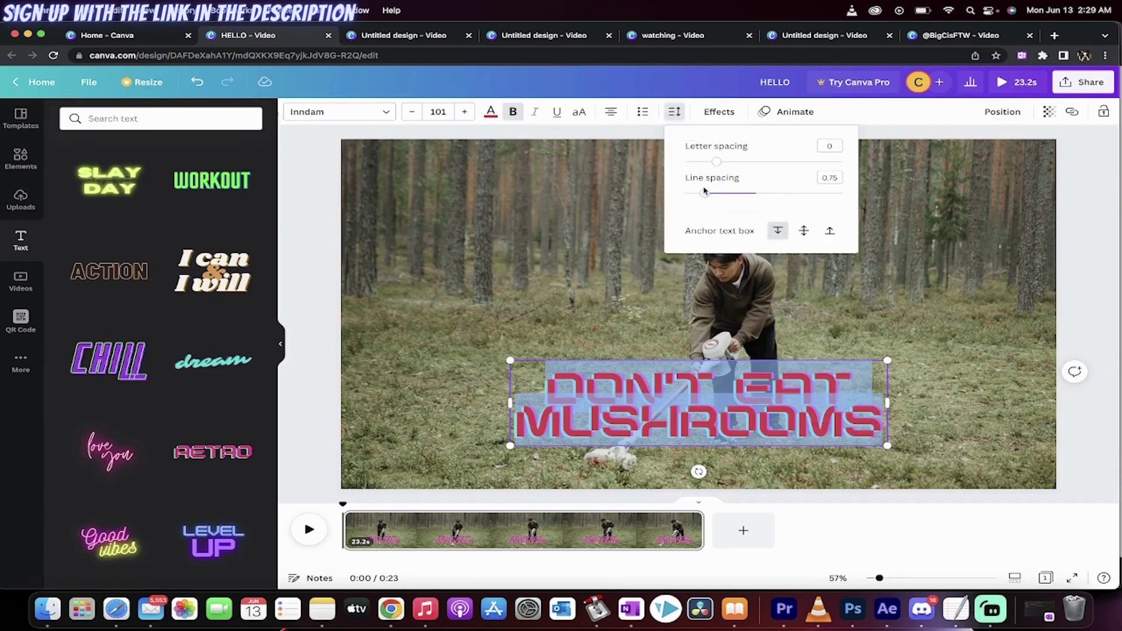
pyautogui.moveTo(705, 191); pyautogui.dragTo(719, 161)
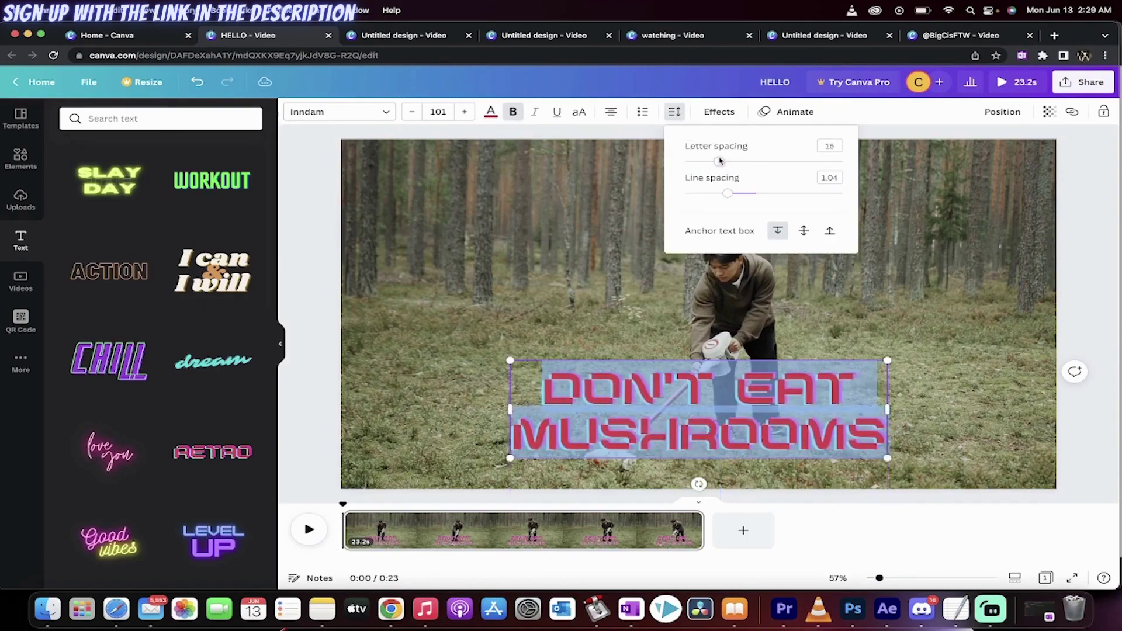
pyautogui.click(919, 279)
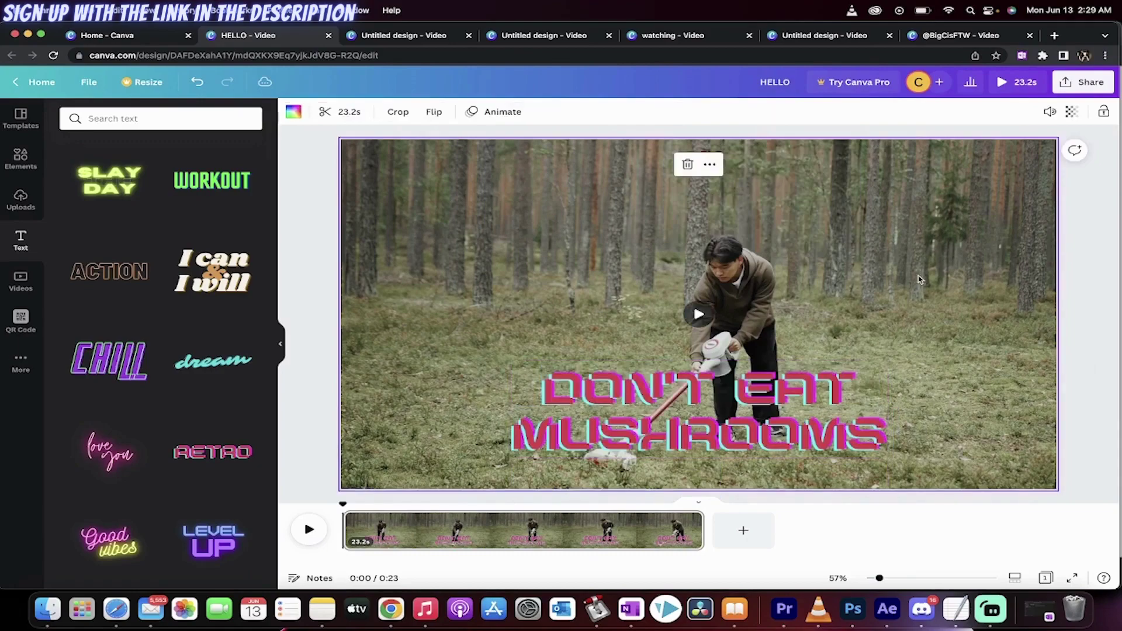
pyautogui.moveTo(766, 396); pyautogui.dragTo(754, 396)
pyautogui.click(754, 396)
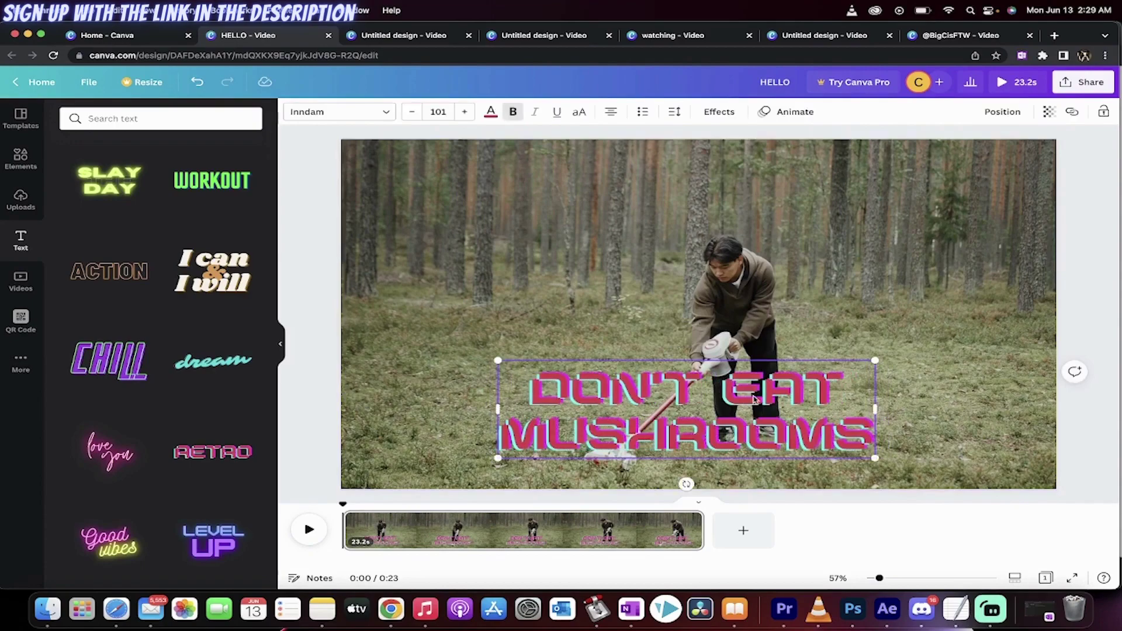
# Delete the DON'T EAT MUSHROOMS text from the video.
pyautogui.press('BackSpace')
pyautogui.click(600, 333)
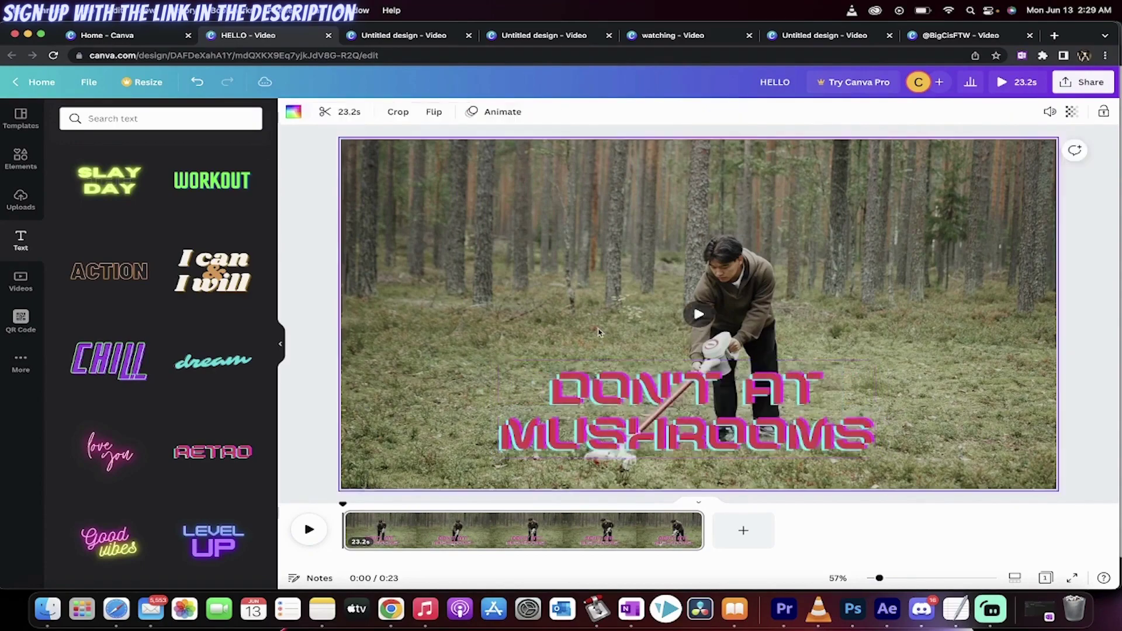
pyautogui.click(605, 394)
pyautogui.press('BackSpace')
pyautogui.click(296, 368)
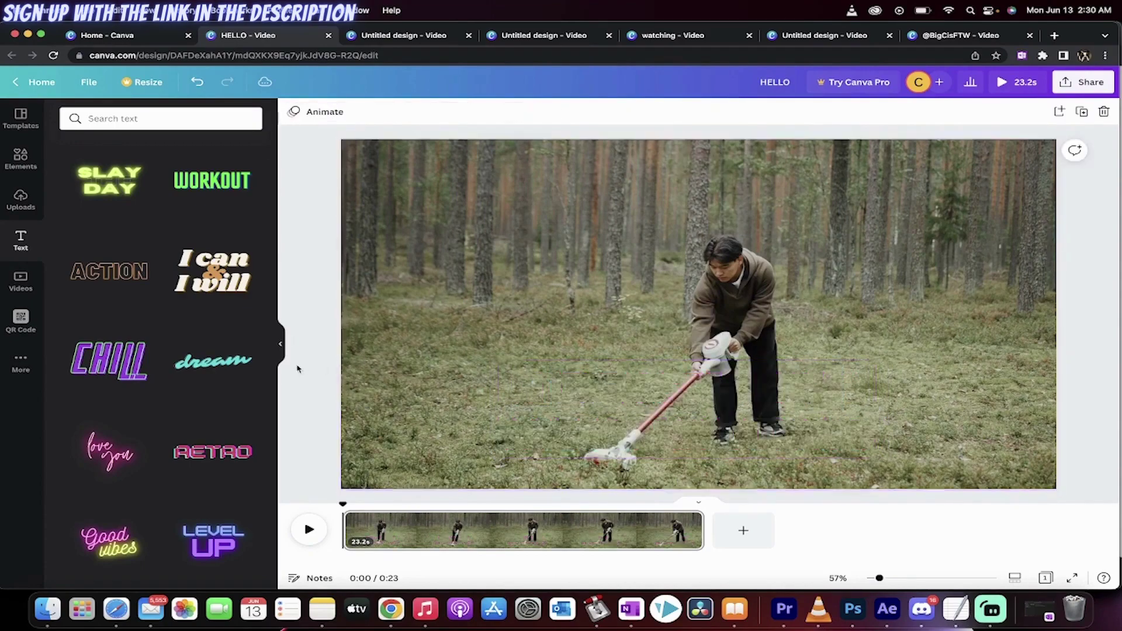
# Add the purple CHILL text style to the page and place it in the lower-right corner of the video.
pyautogui.click(125, 366)
pyautogui.moveTo(877, 212); pyautogui.dragTo(698, 345)
pyautogui.moveTo(630, 366); pyautogui.dragTo(938, 411)
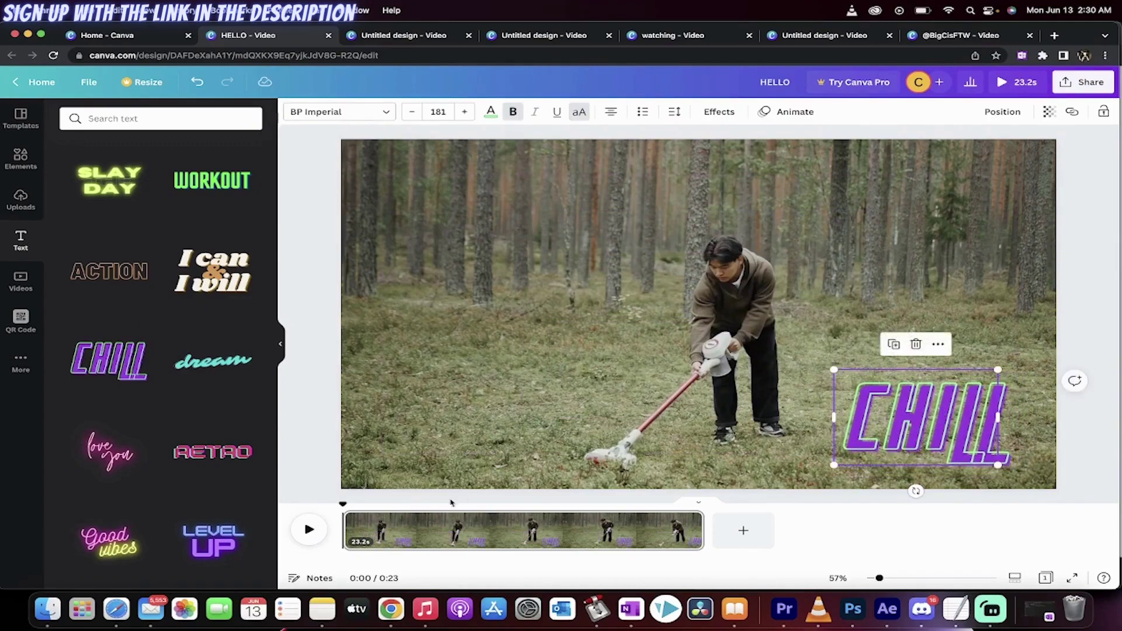
# Preview the opening seconds of the video with the CHILL text, and return the playhead to the start.
pyautogui.click(306, 529)
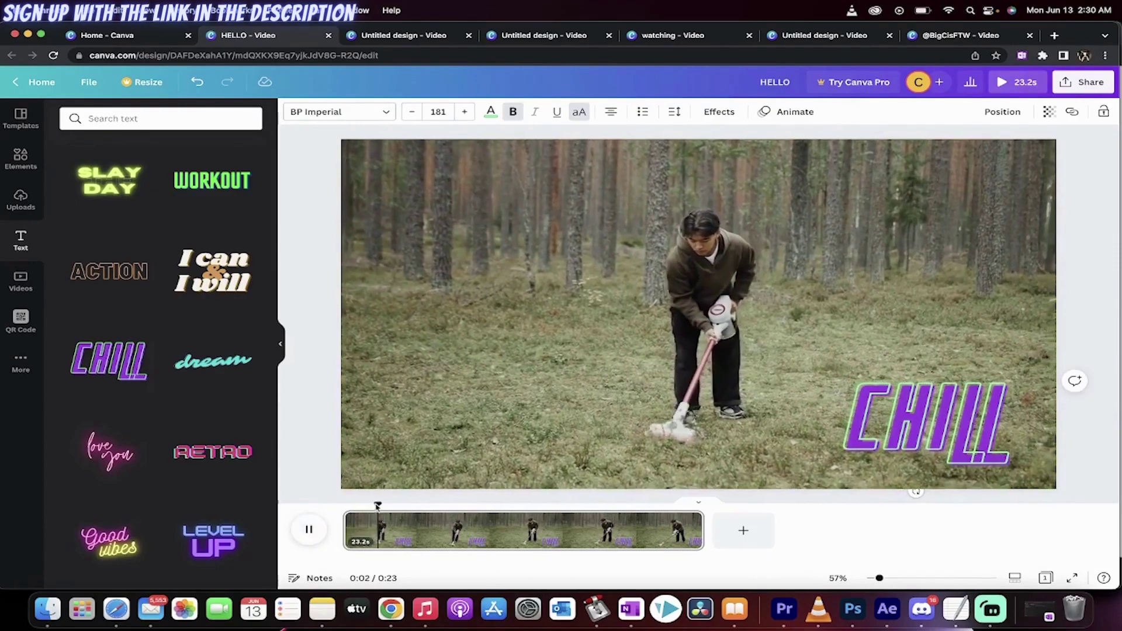
pyautogui.click(308, 529)
pyautogui.press('space')
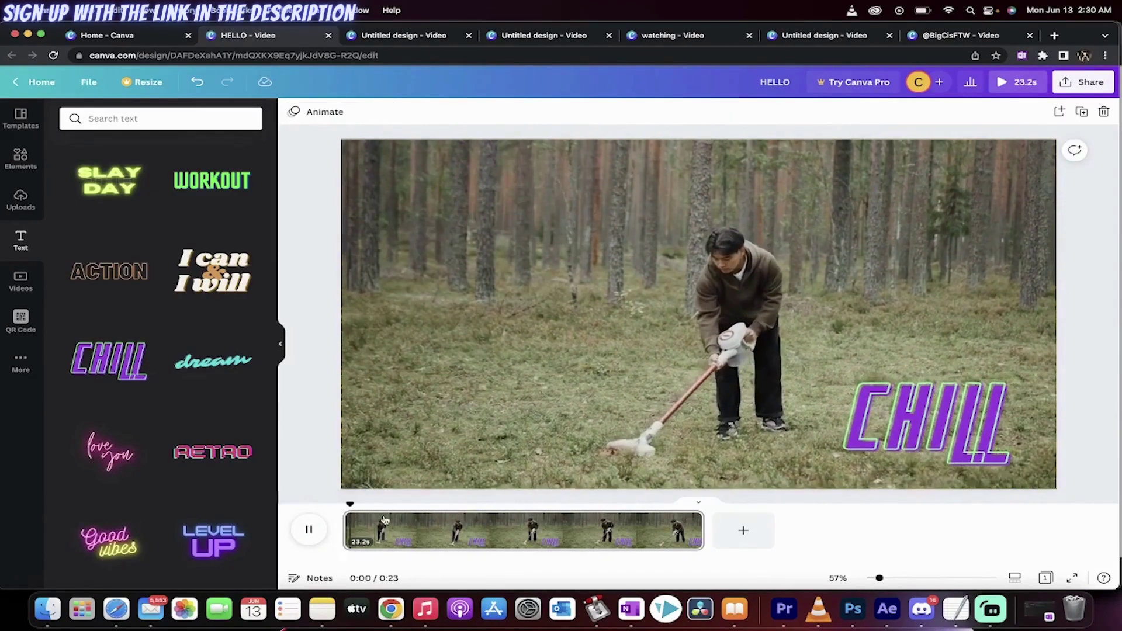
pyautogui.press('space')
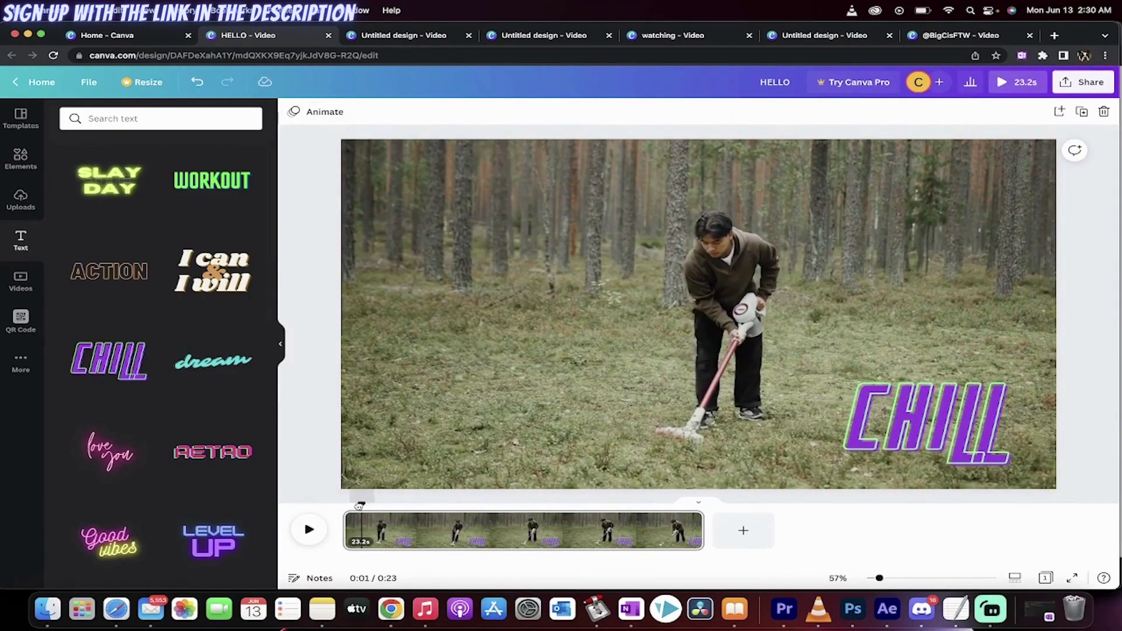
pyautogui.moveTo(361, 504); pyautogui.dragTo(343, 503)
# Select the CHILL text element in the lower-right corner of the video.
pyautogui.click(908, 406)
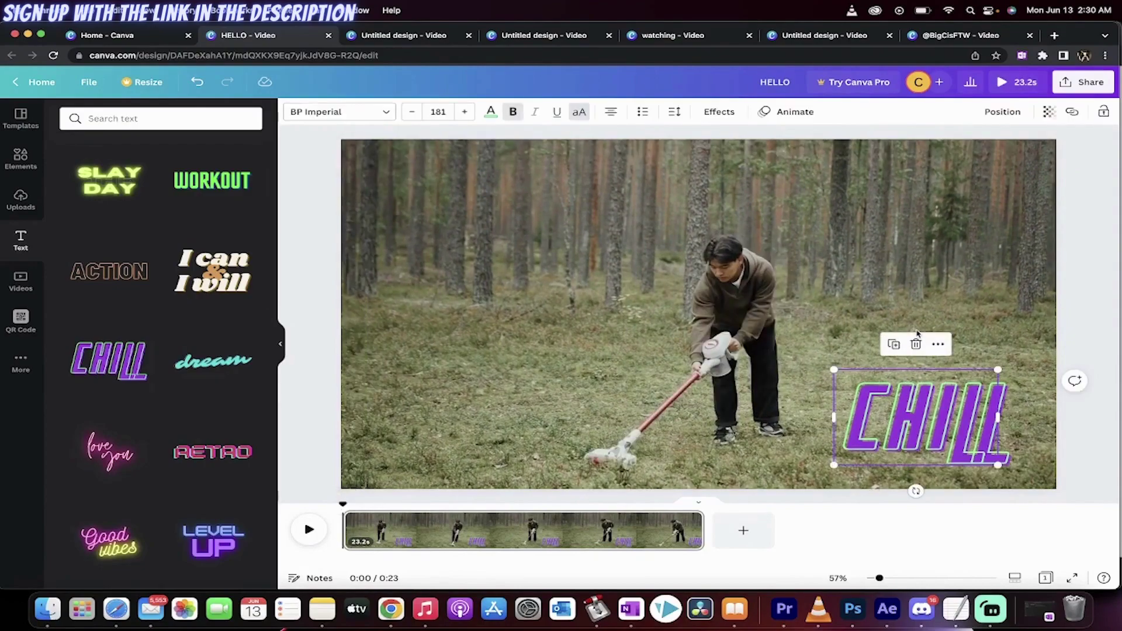
pyautogui.click(894, 414)
pyautogui.click(890, 408)
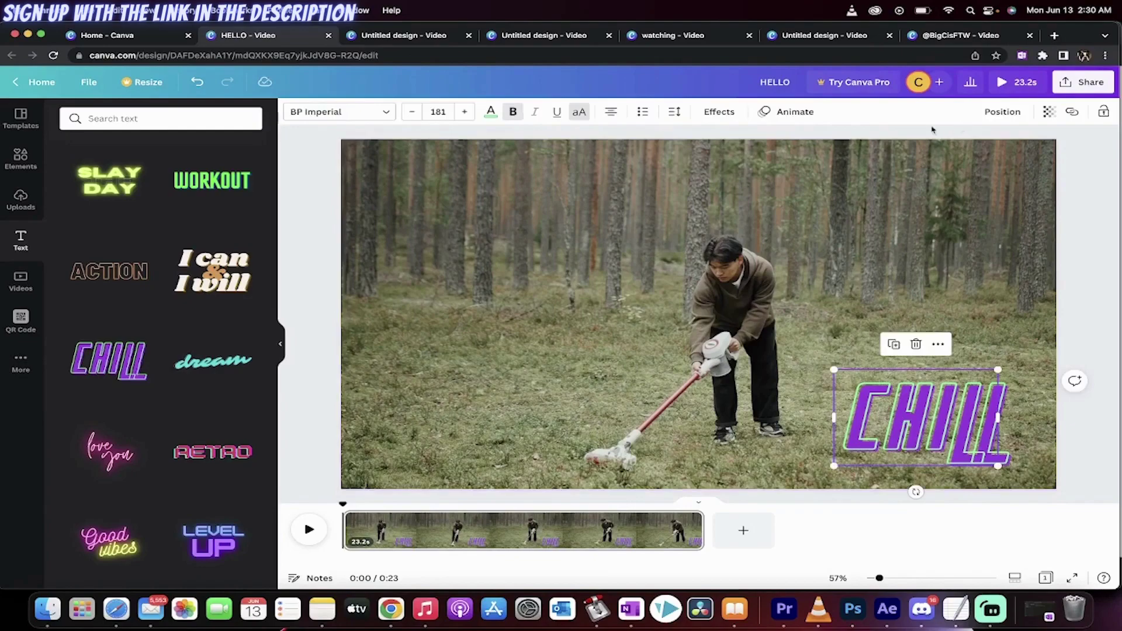